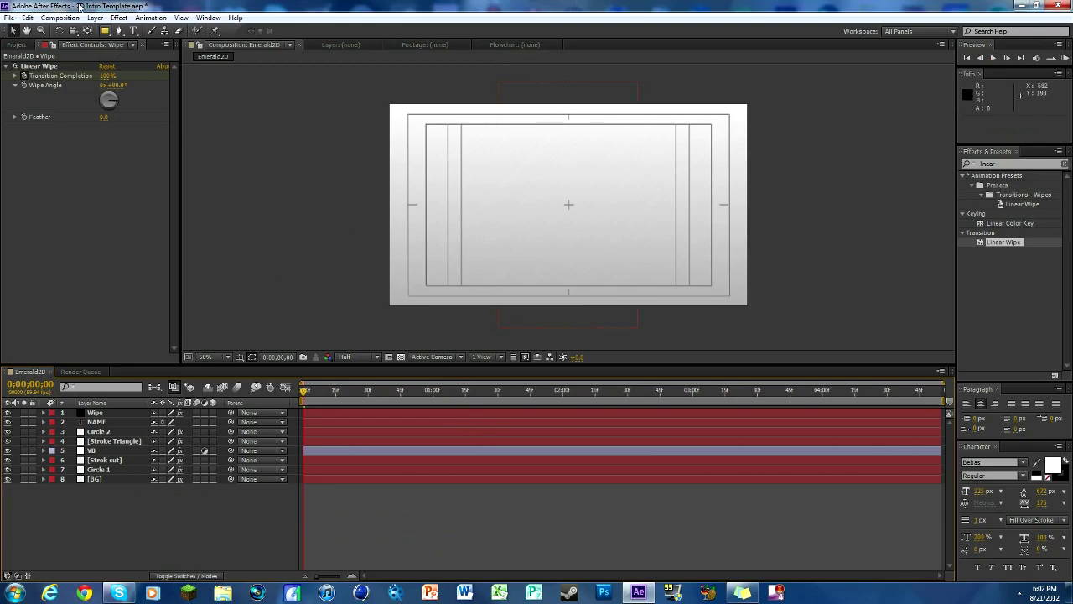
Turn off the Title/Action Safe overlay and preview the finished Emerald2D composition.
left_click(22, 45)
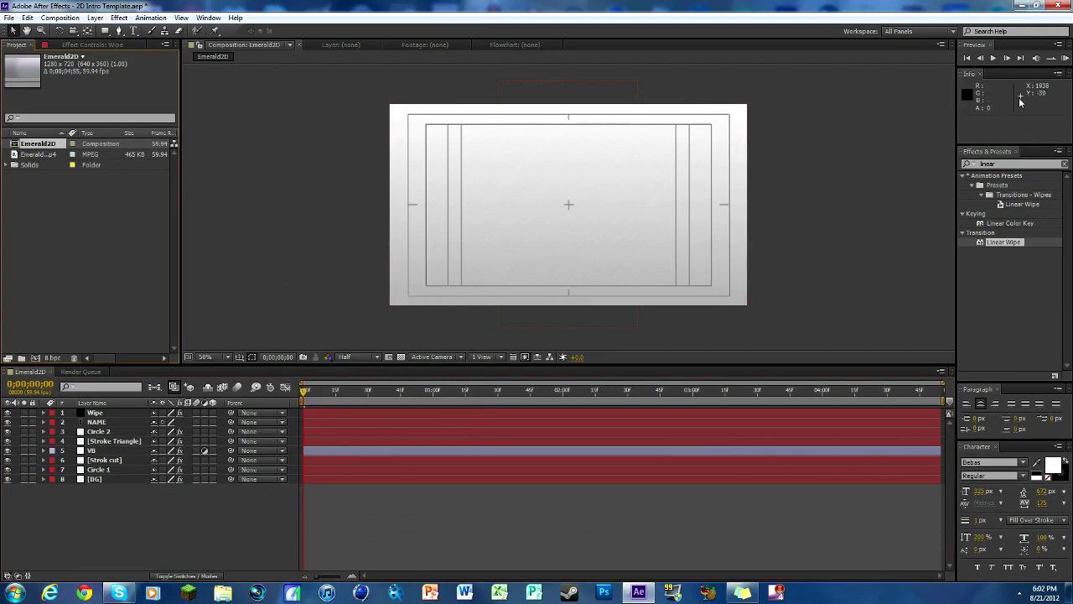
left_click(994, 58)
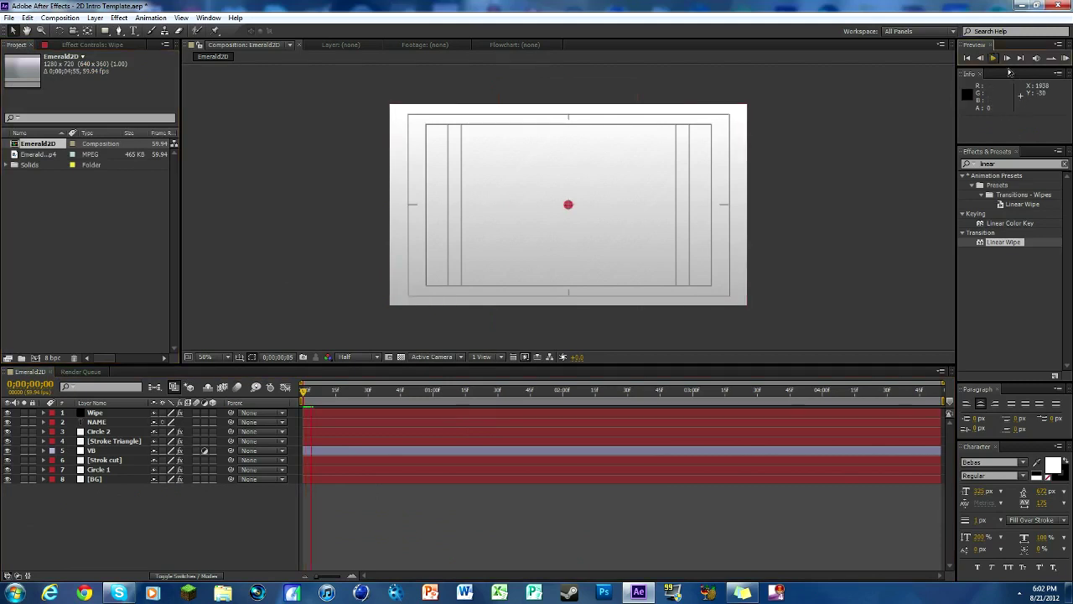
left_click(240, 356)
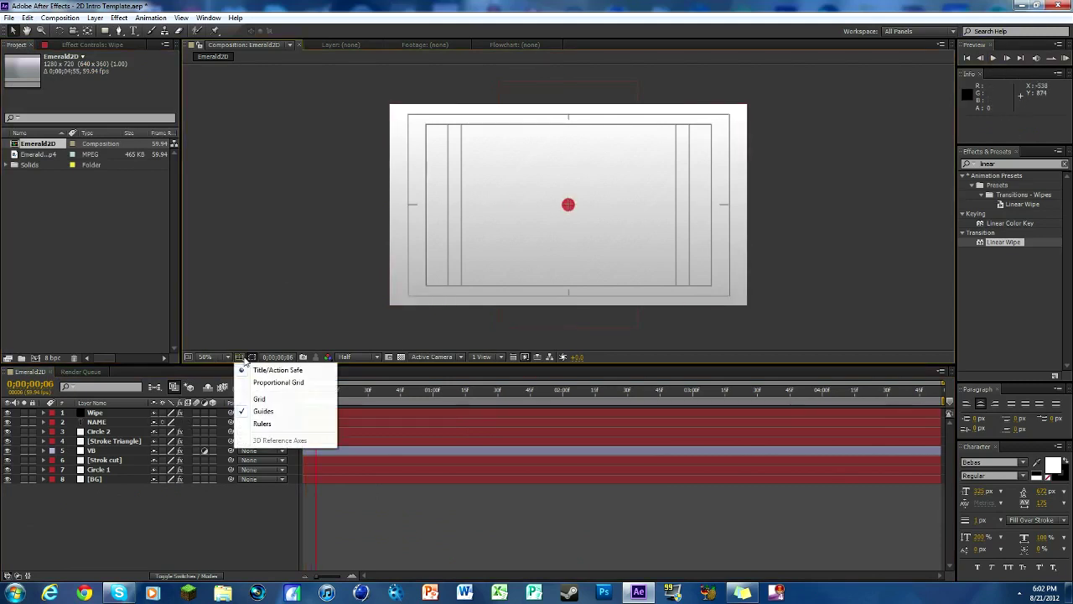
left_click(258, 368)
left_click(994, 58)
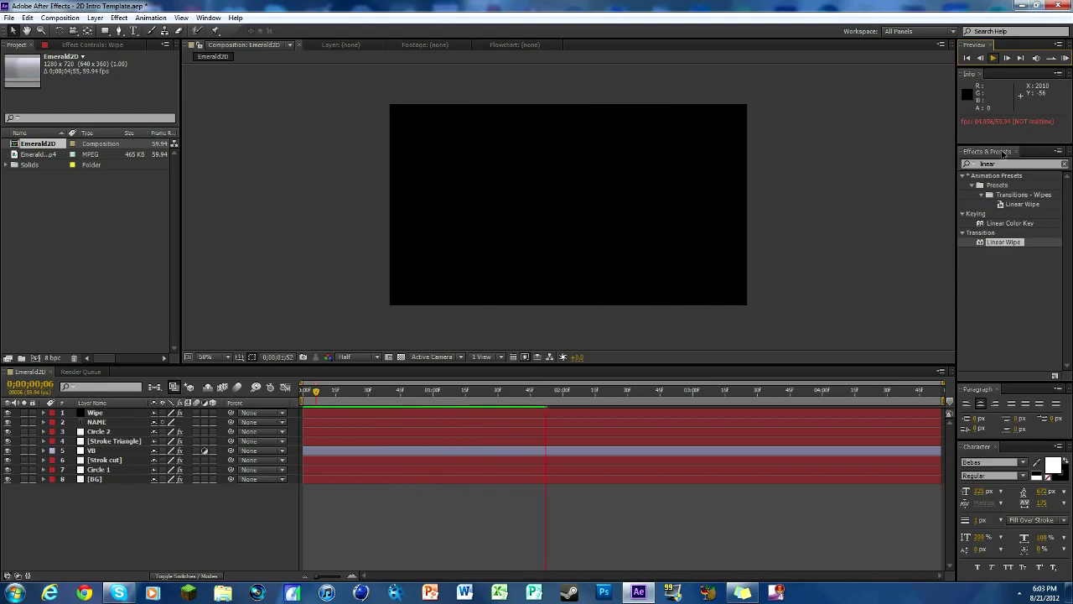
left_click(993, 58)
left_click_drag(560, 390, 328, 385)
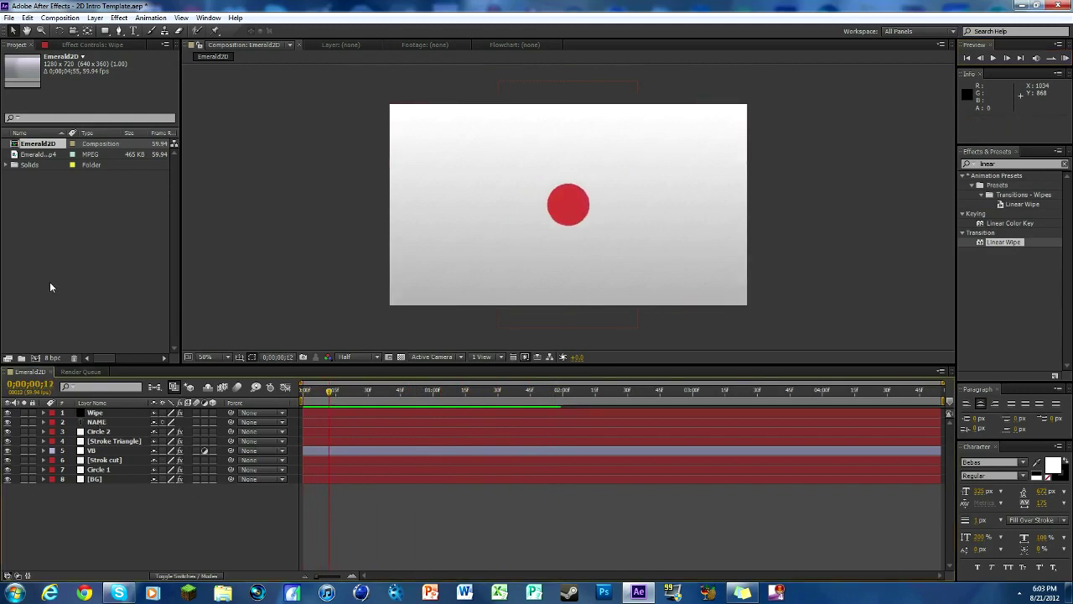
Create a new composition with a light gray E8E8E8 background color.
left_click(97, 411)
left_click(59, 18)
left_click(84, 41)
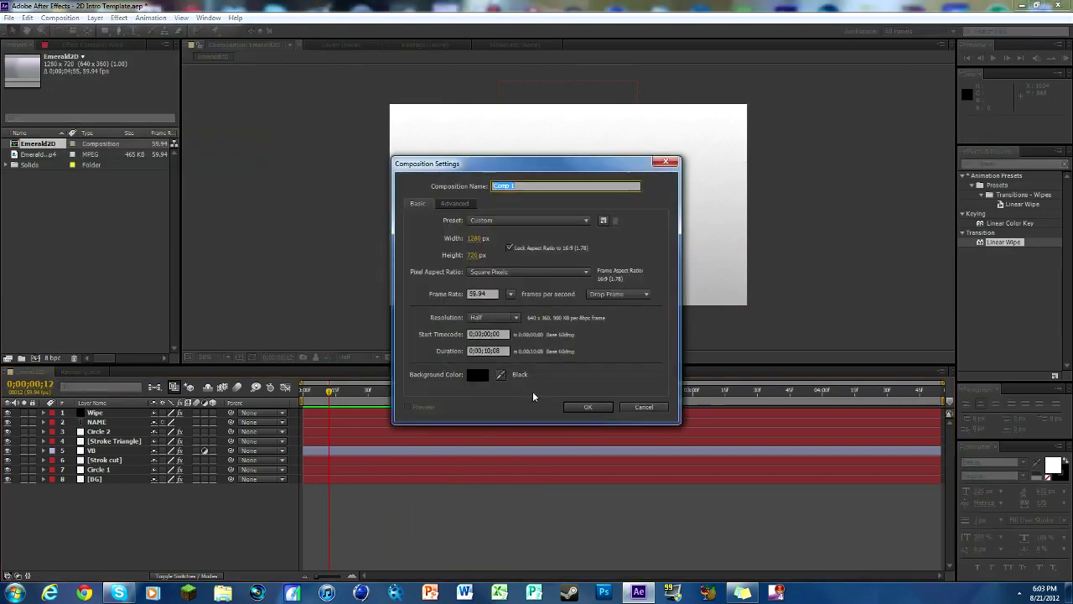
left_click(482, 374)
left_click_drag(143, 452, 114, 351)
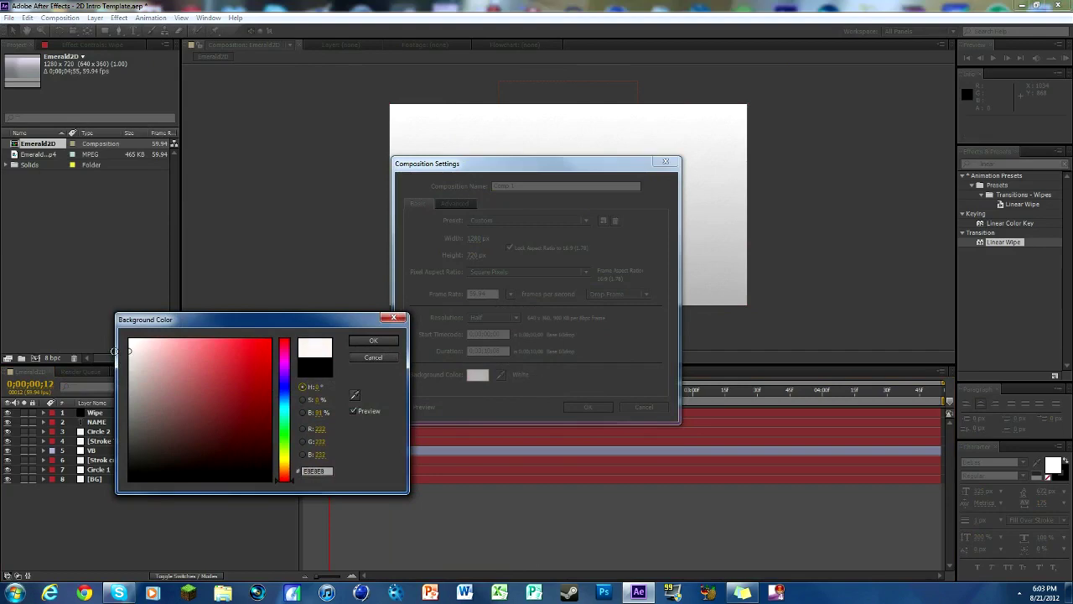
left_click(371, 340)
left_click(610, 407)
Return the playhead to the start of the timeline and add a light gray solid named BG.
left_click(329, 392)
left_click_drag(332, 395, 301, 394)
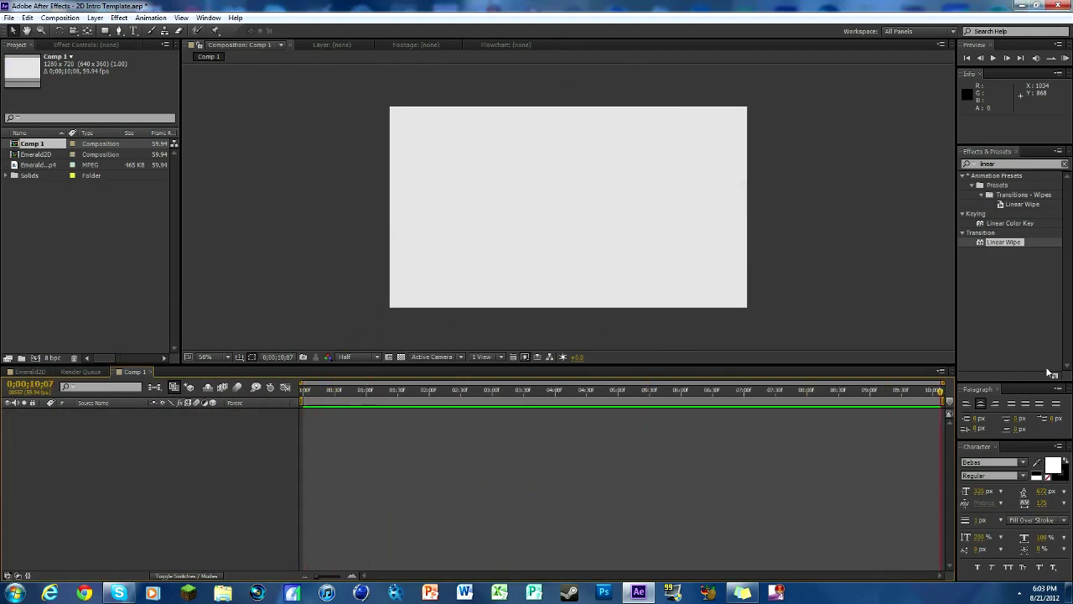
right_click(128, 447)
mouse_move(155, 455)
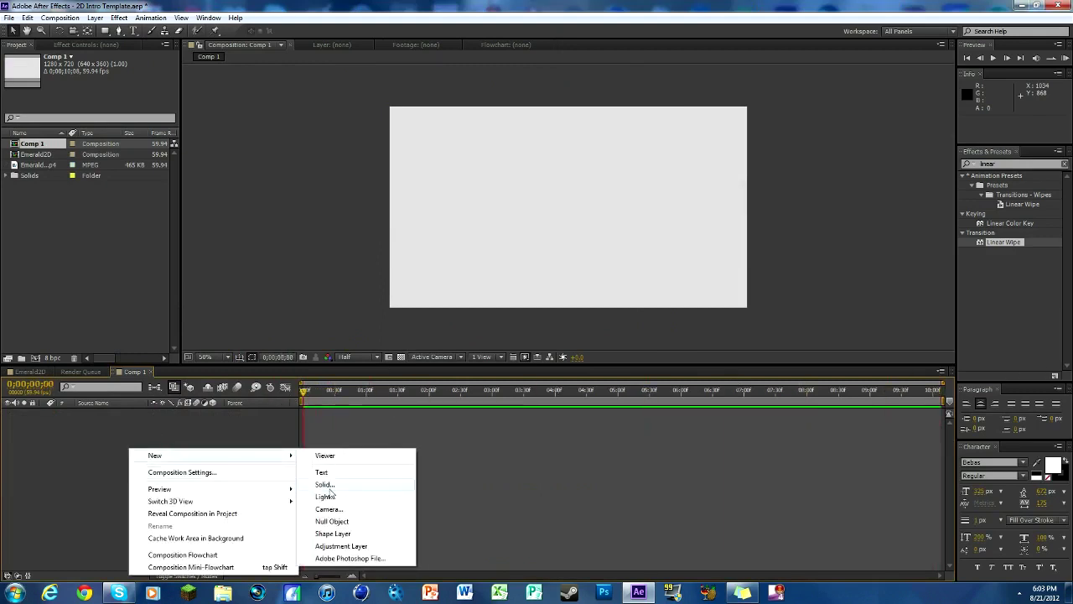
left_click(325, 484)
type("BG")
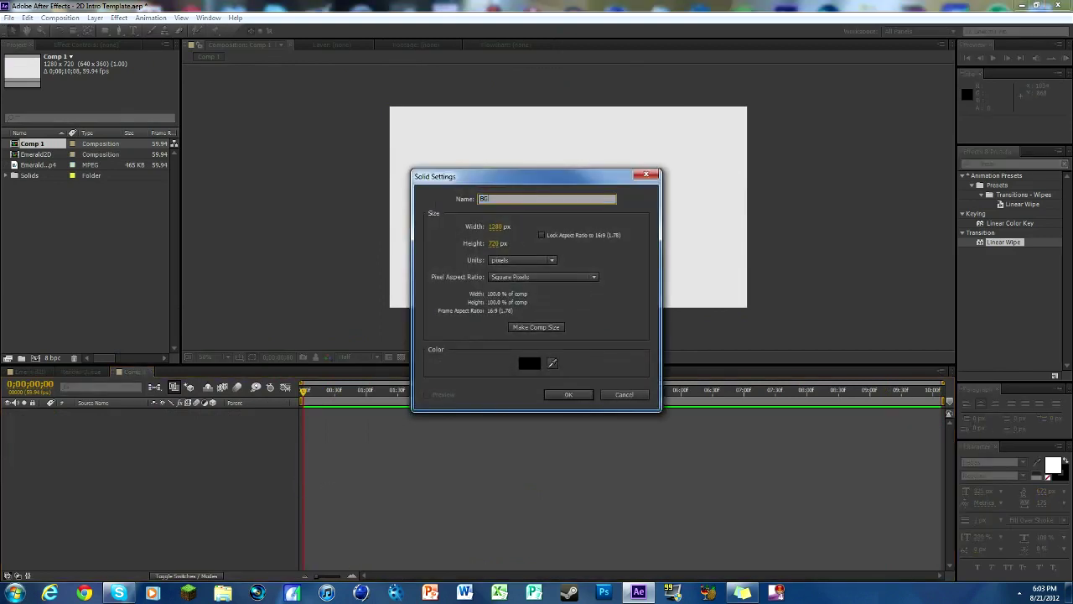
left_click(529, 363)
left_click(130, 394)
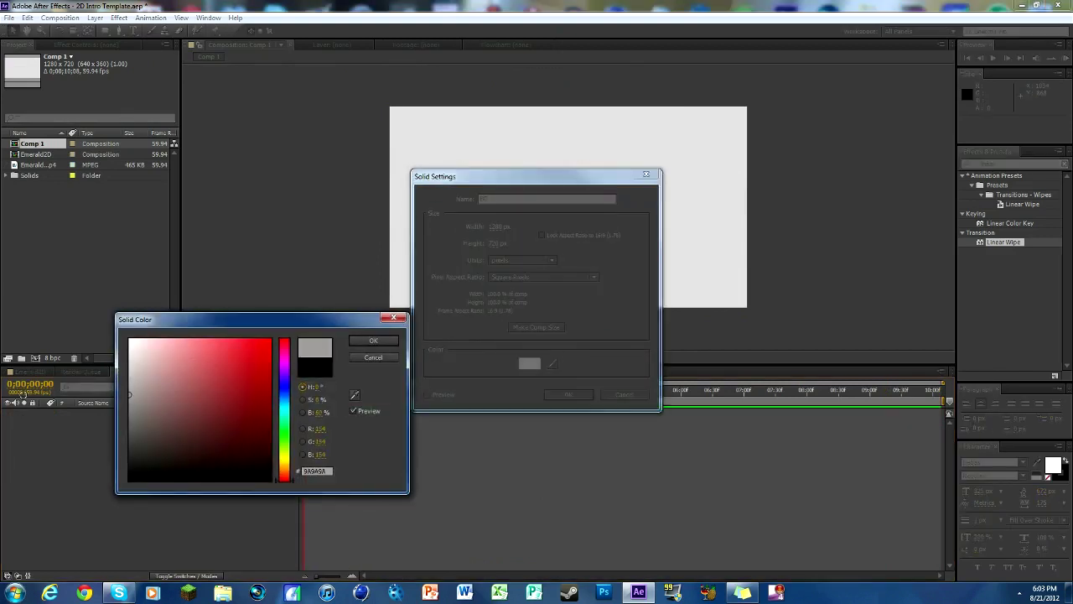
left_click_drag(23, 391, 21, 376)
left_click(382, 344)
left_click(590, 394)
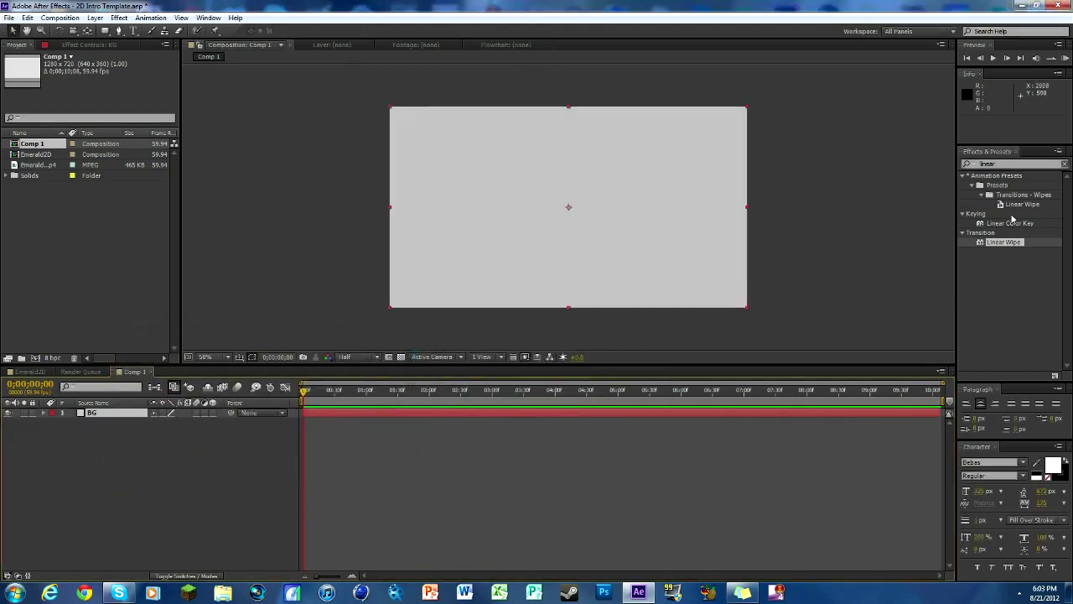
Find the Ramp effect and apply it to the BG layer.
left_click(1013, 165)
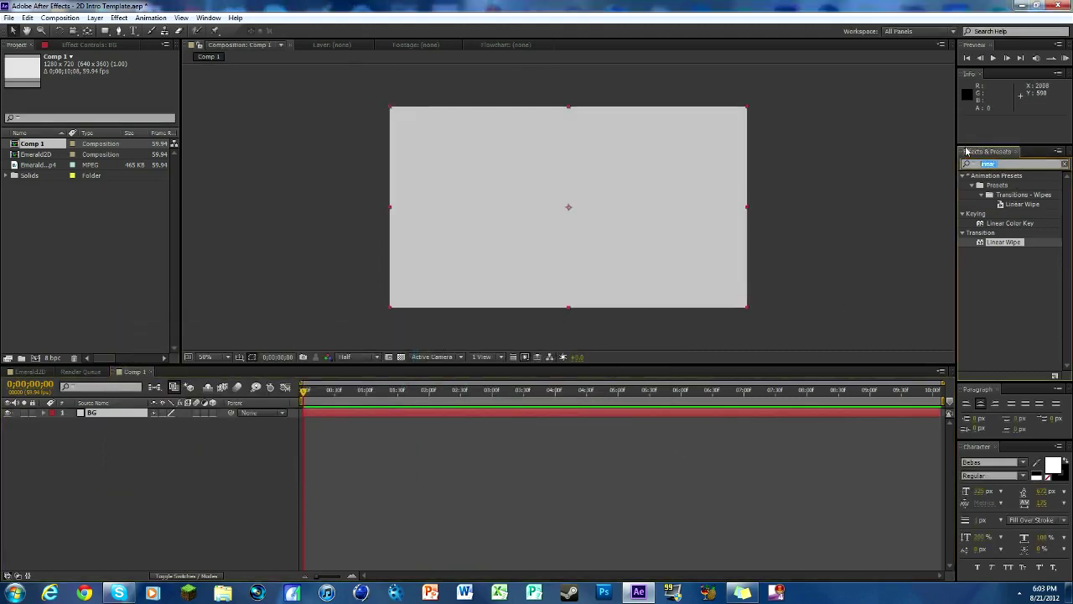
type("ramp")
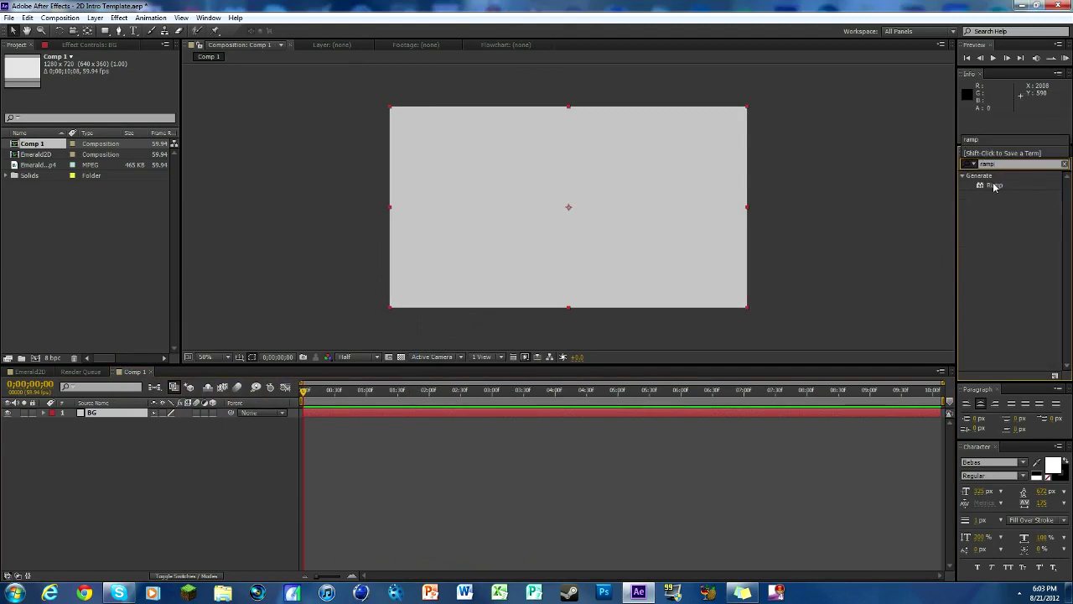
left_click_drag(991, 185, 644, 413)
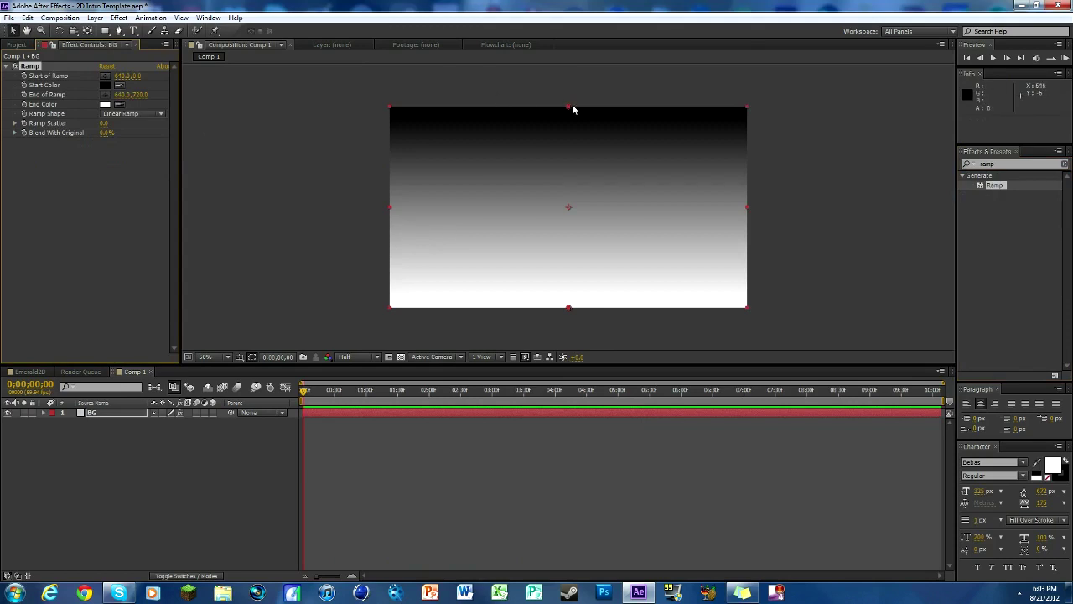
Set the BG ramp's start color to white and its end color to a medium gray.
left_click(106, 86)
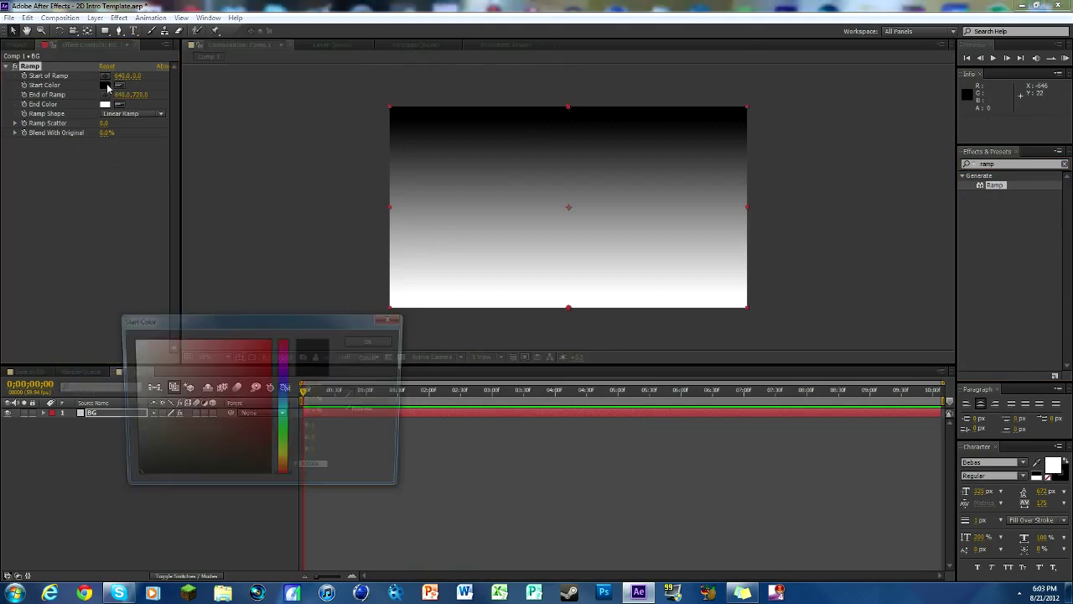
left_click_drag(248, 404, 12, 267)
left_click(379, 345)
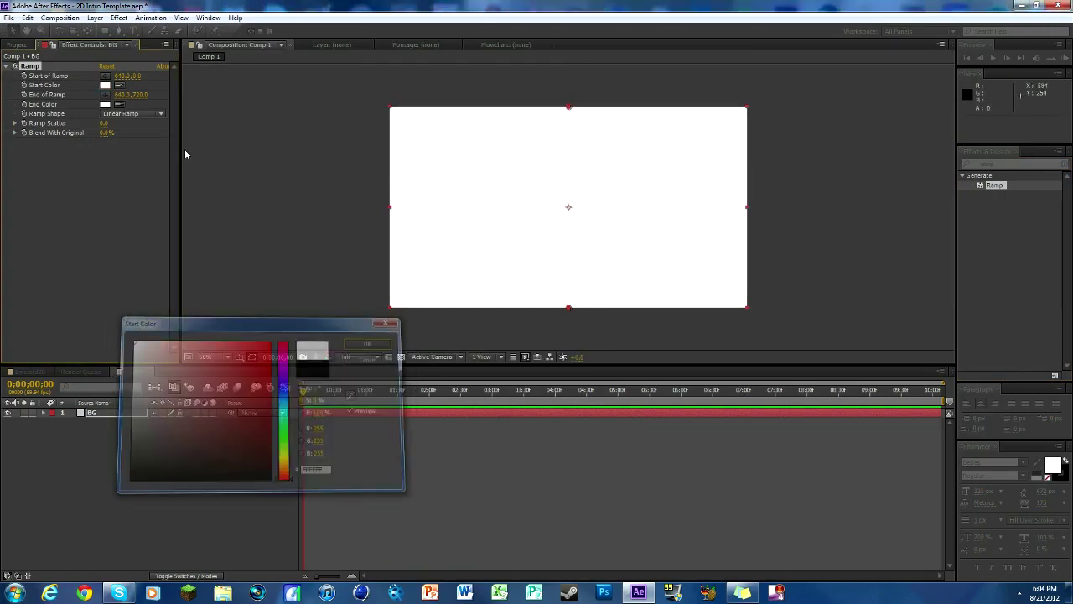
left_click(106, 104)
mouse_move(135, 333)
left_mouse_down()
mouse_move(114, 419)
mouse_move(61, 521)
left_mouse_up()
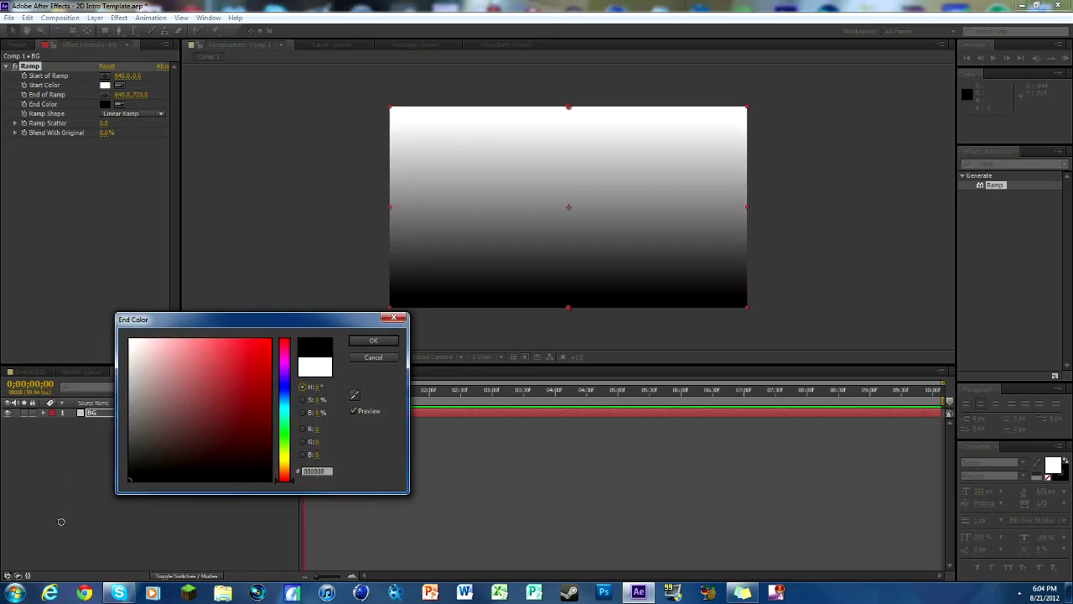
mouse_move(45, 484)
left_mouse_down()
mouse_move(51, 334)
mouse_move(60, 406)
mouse_move(143, 407)
mouse_move(128, 396)
left_mouse_up()
left_click(283, 411)
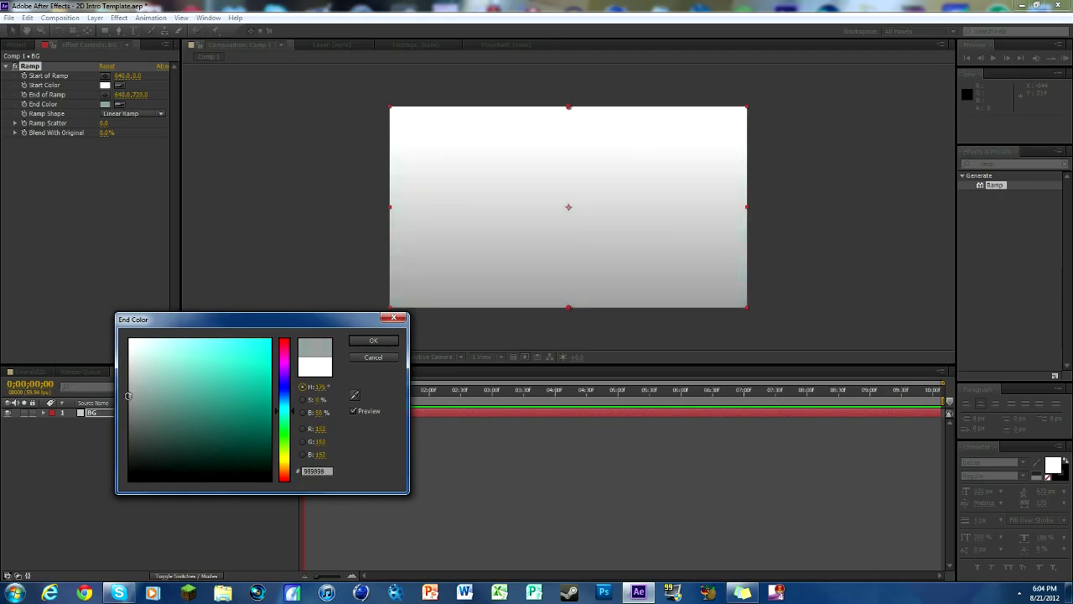
left_click(373, 340)
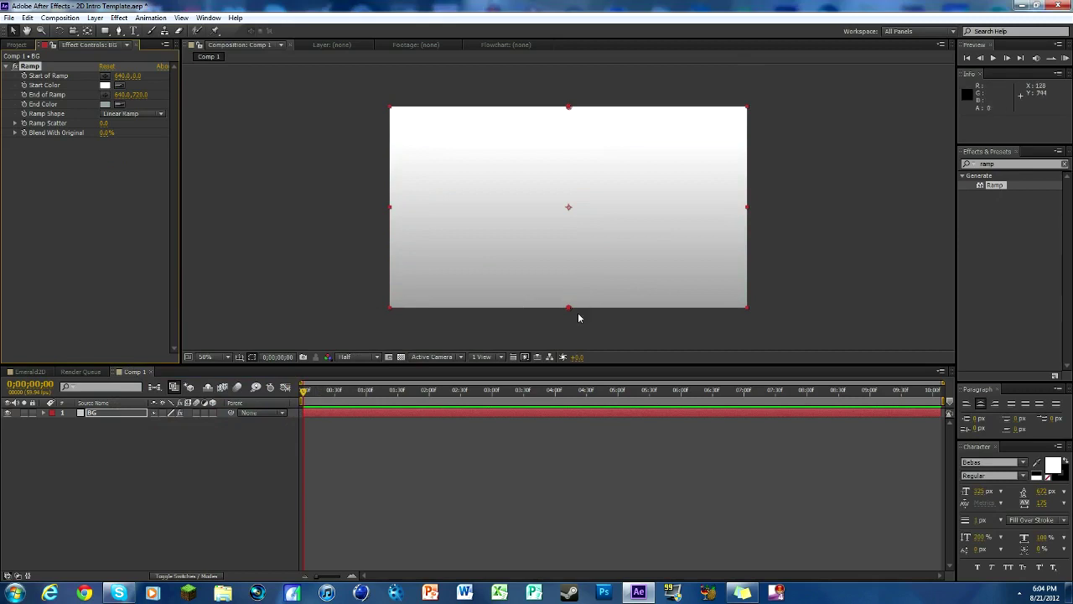
Set the BG ramp's start color to light gray and its end color to white.
left_click(104, 85)
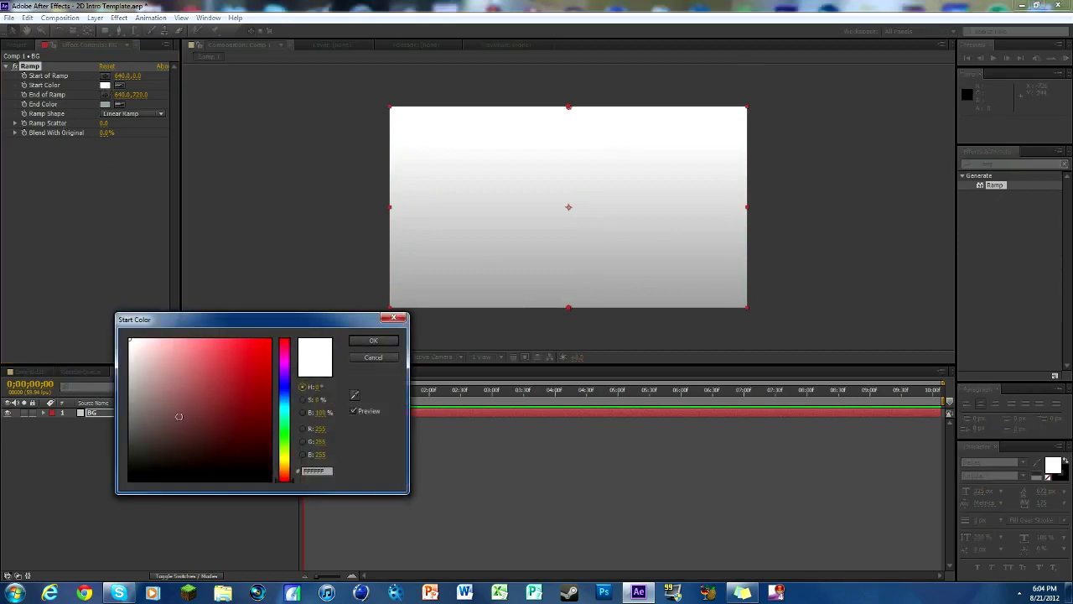
mouse_move(136, 354)
left_mouse_down()
mouse_move(130, 364)
mouse_move(130, 338)
left_mouse_up()
left_click(373, 341)
left_click(105, 104)
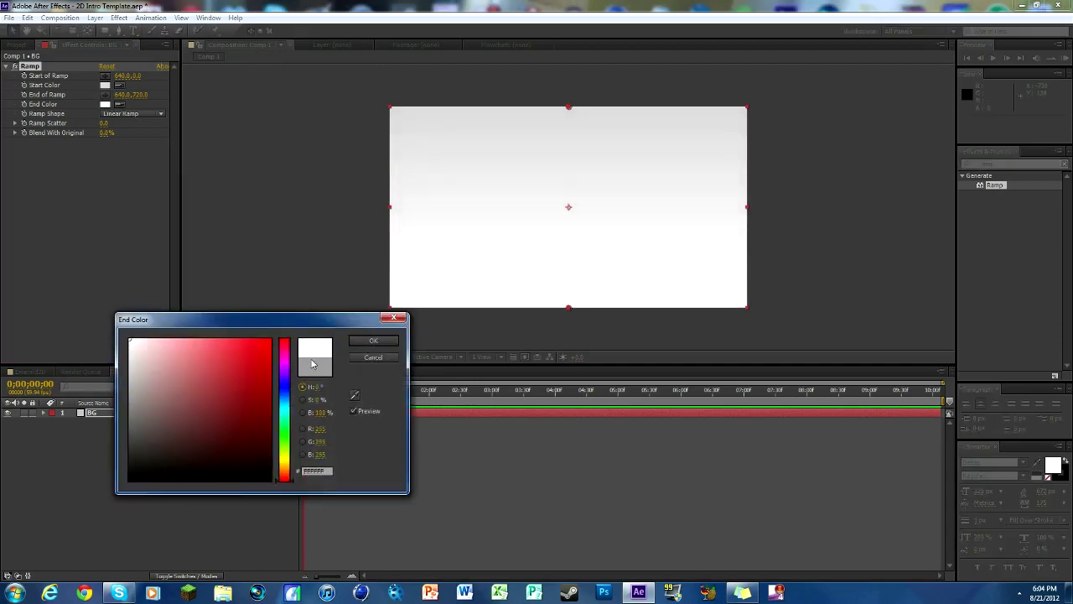
left_click(373, 342)
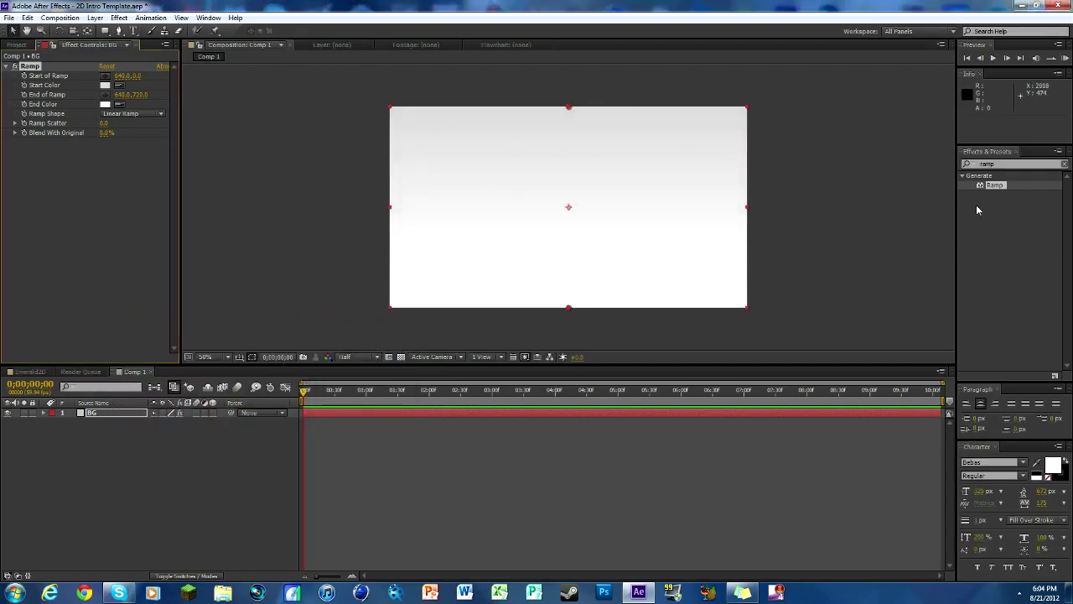
Add an adjustment layer above BG and rename it VB.
right_click(170, 465)
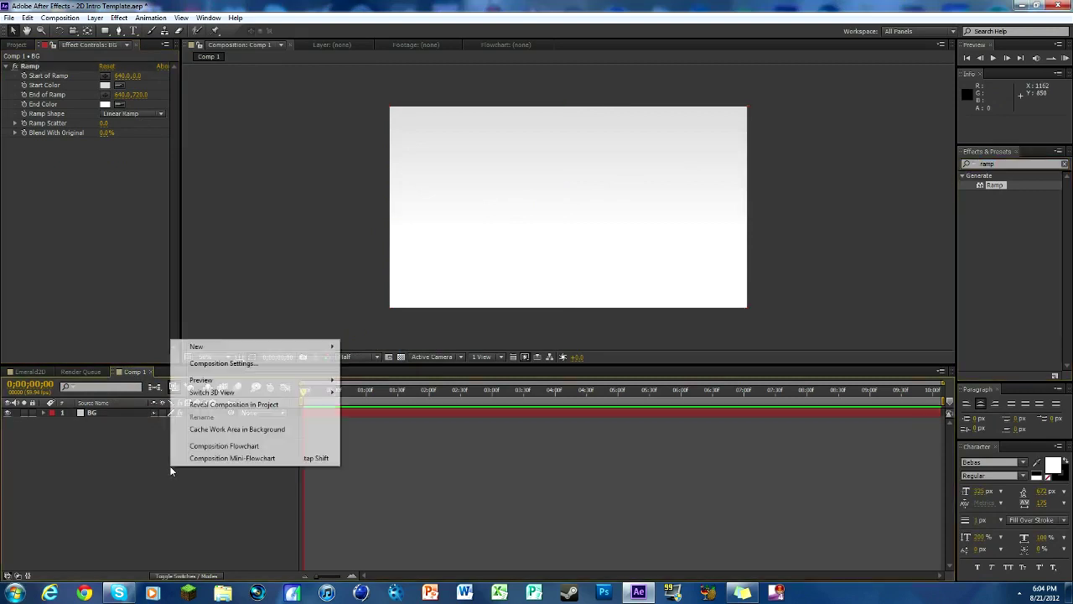
mouse_move(222, 346)
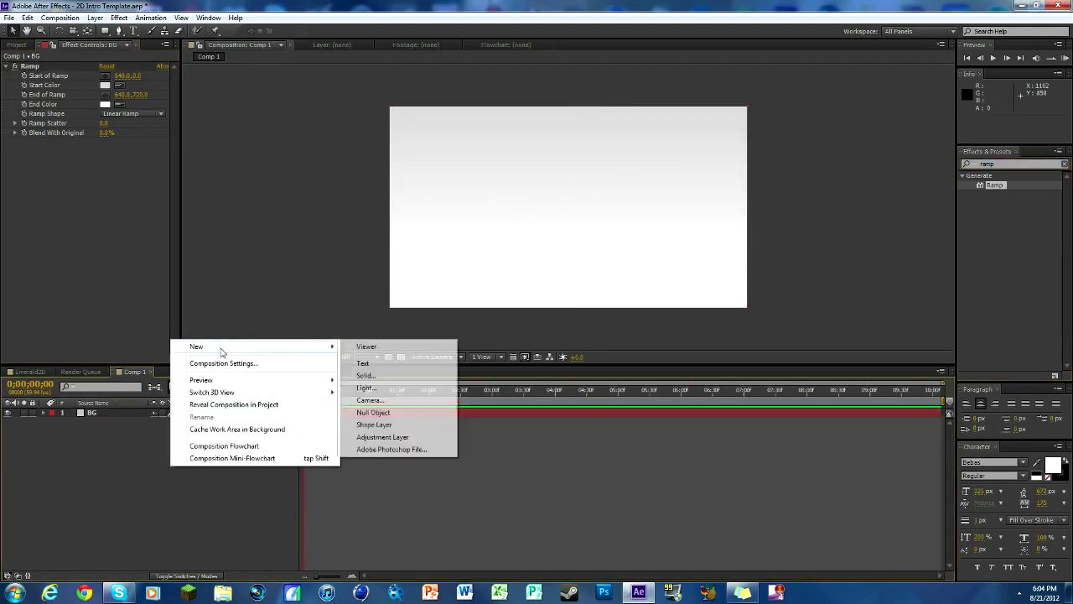
left_click(392, 440)
right_click(101, 412)
left_click(158, 574)
type("VB")
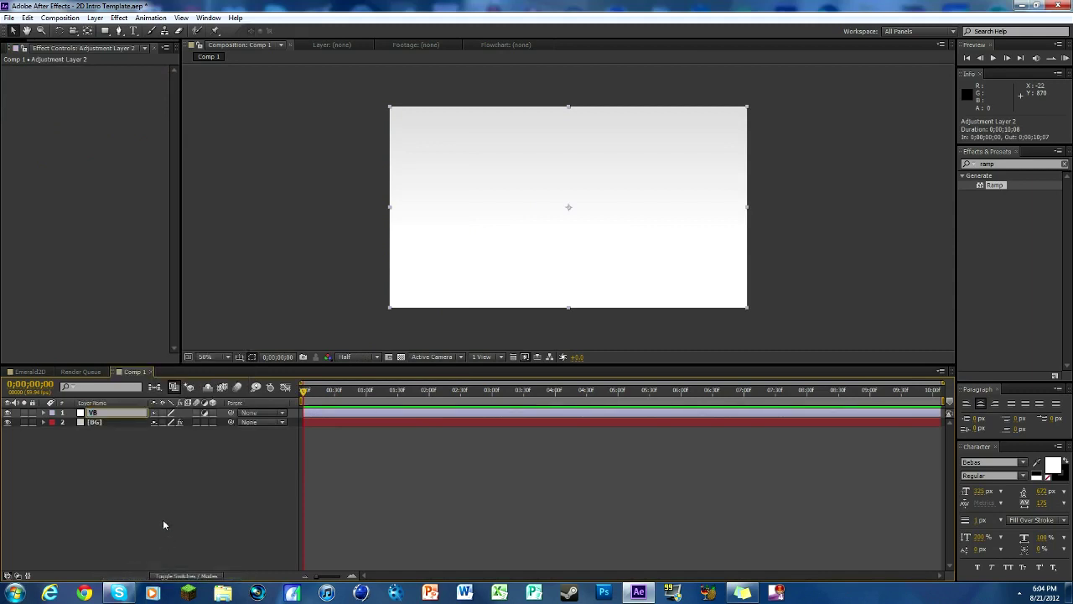
key("Return")
Find the Venetian Blinds effect and apply it to the VB adjustment layer.
left_click(961, 166)
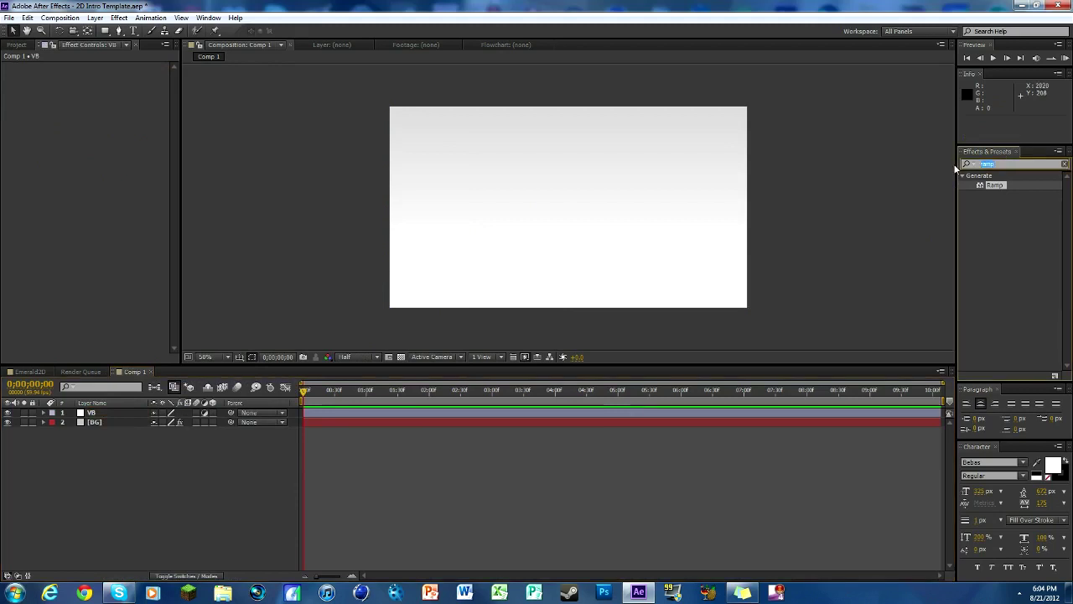
type("ven")
left_click_drag(1007, 223, 522, 417)
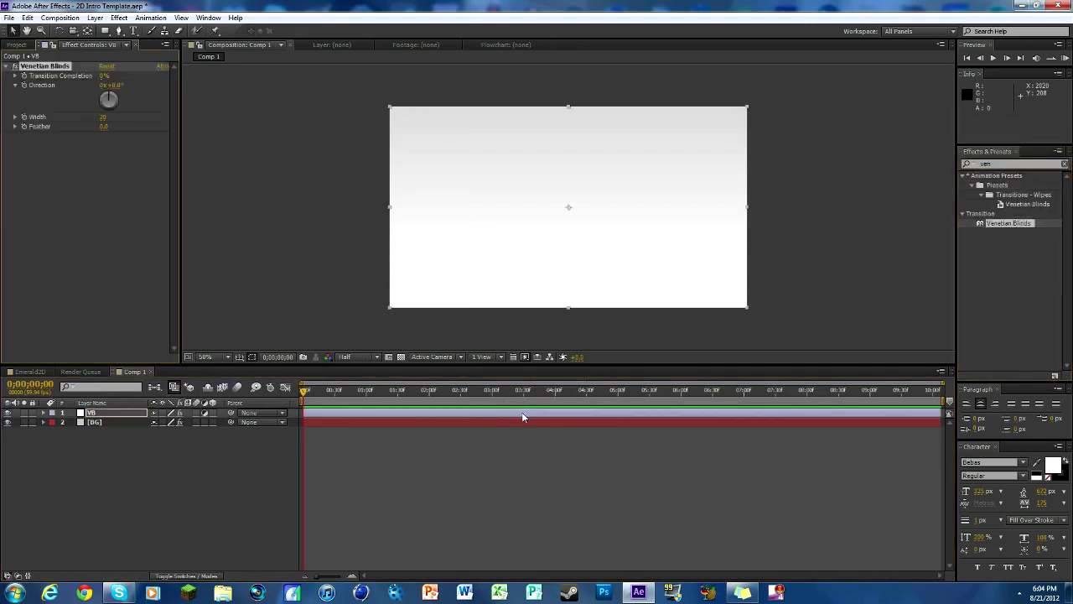
Set the Venetian Blinds Transition Completion on the VB layer to 5%.
left_click(102, 76)
left_click(118, 146)
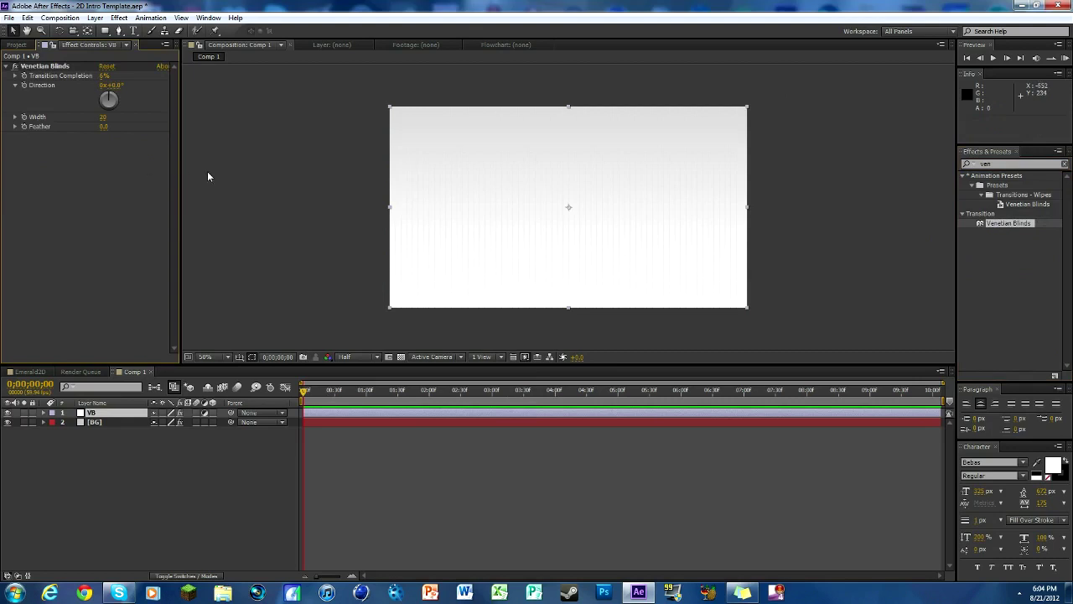
left_click_drag(105, 75, 128, 76)
left_click(107, 76)
type("5")
left_click(175, 246)
Set the Venetian Blinds direction to 45 degrees and try out different width and feather values.
left_click(112, 85)
type("45")
key("Return")
left_click(101, 116)
type("0")
key("Return")
left_click(103, 126)
type("0")
key("Return")
Raise the Venetian Blinds Transition Completion to nearly full, with a width of 8 and a feather of 0.
left_click_drag(102, 75, 127, 75)
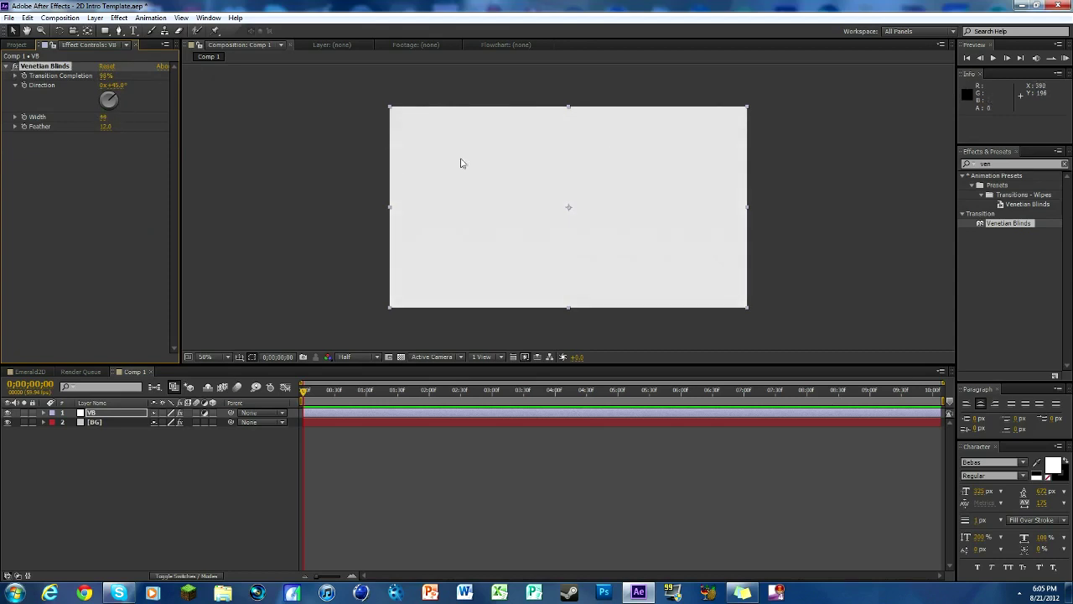
left_click_drag(105, 127, 91, 131)
scroll(570, 285, "up", 4)
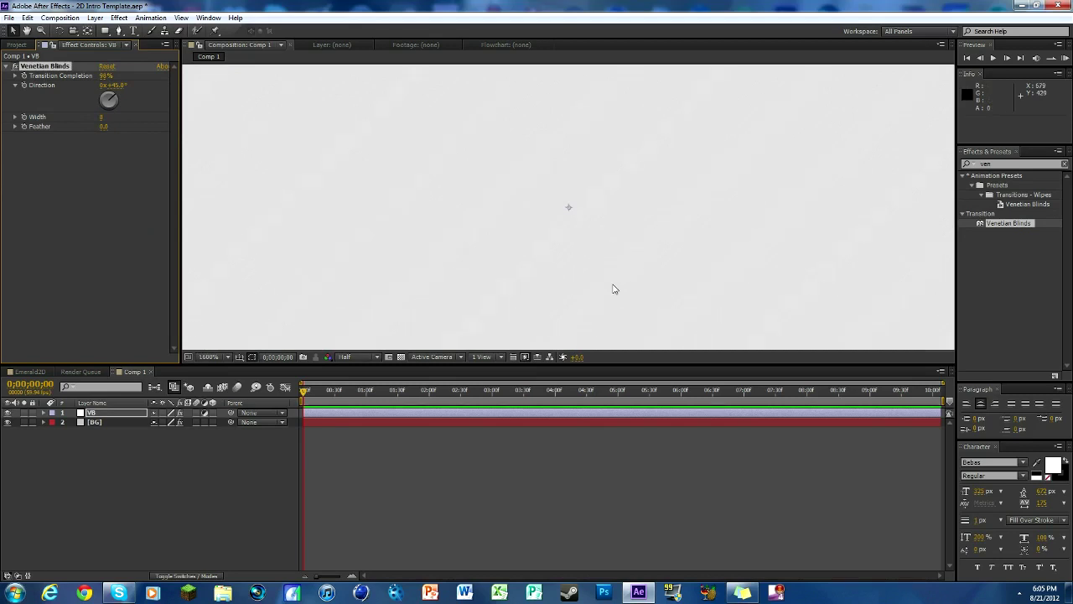
scroll(633, 166, "down", 2)
scroll(633, 159, "down", 8)
scroll(633, 157, "up", 8)
scroll(634, 163, "down", 2)
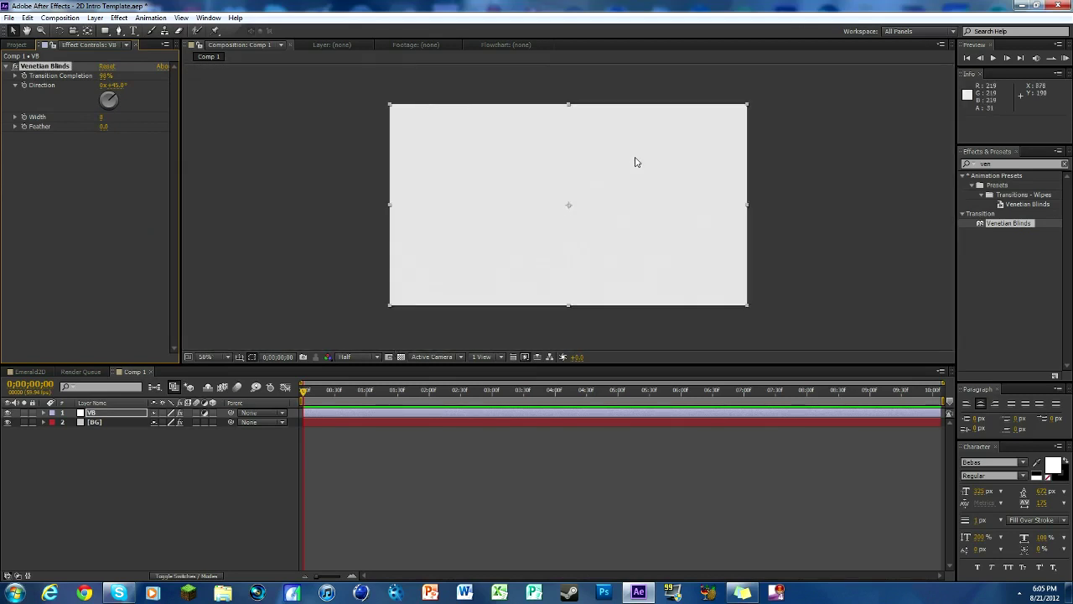
left_click(99, 206)
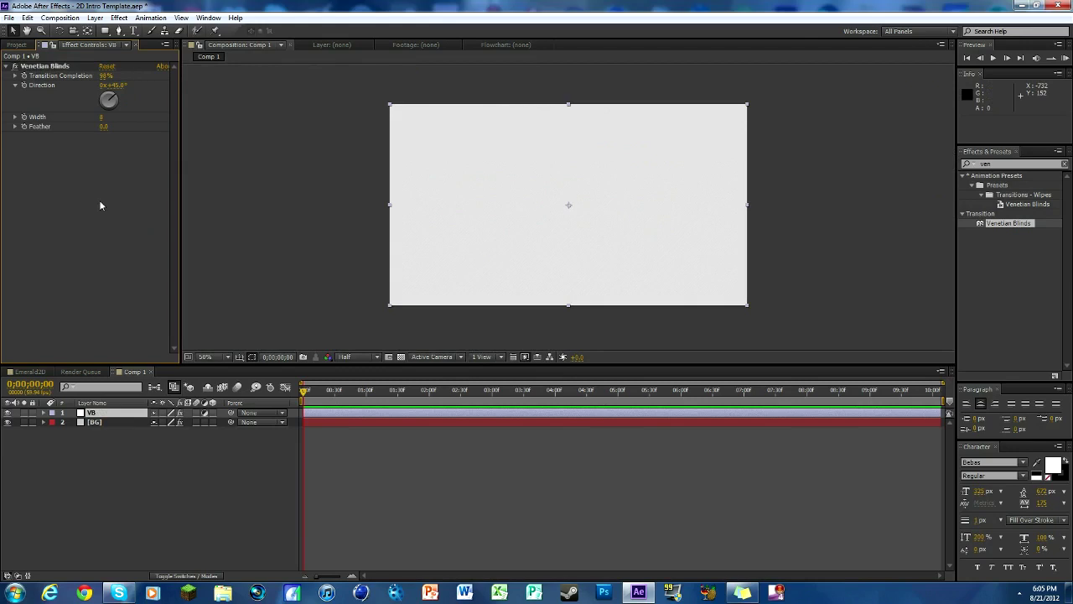
left_click(6, 66)
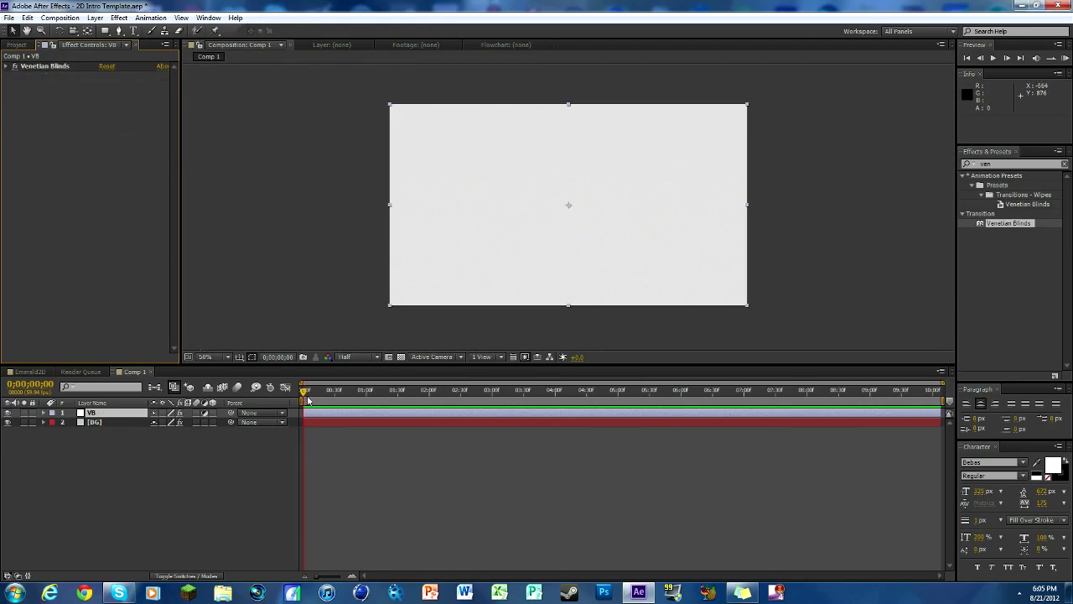
left_click_drag(305, 392, 362, 396)
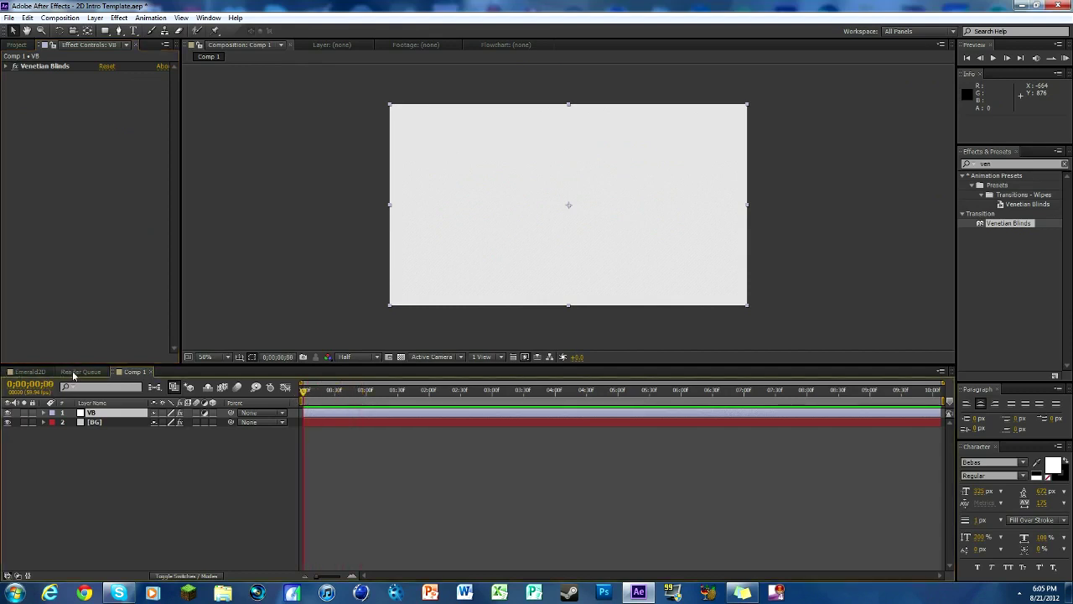
Check the opening animation in the Emerald2D composition and return to Comp 1.
left_click(33, 371)
mouse_move(328, 393)
left_mouse_down()
mouse_move(302, 392)
mouse_move(366, 397)
mouse_move(341, 399)
left_mouse_up()
left_click(133, 372)
Create a new light gray solid at composition size and apply the Circle effect to it.
right_click(145, 453)
mouse_move(211, 337)
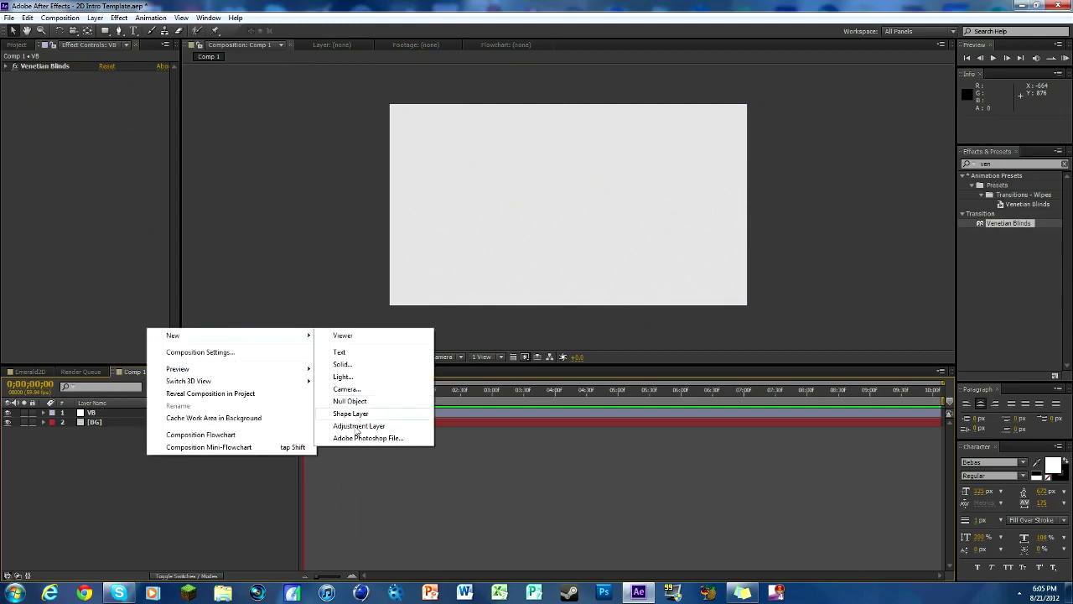
left_click(352, 366)
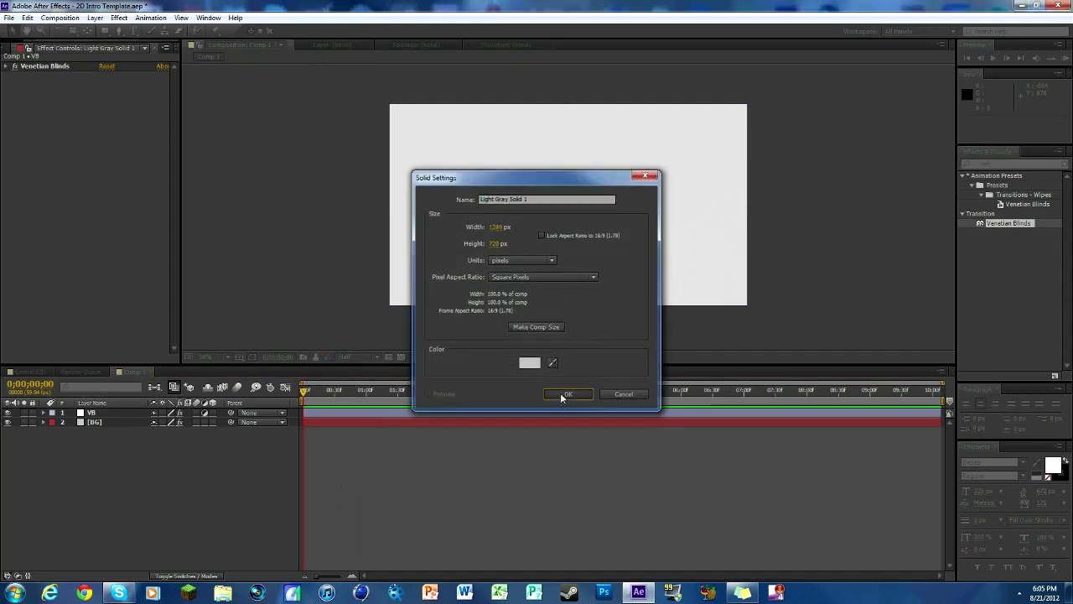
left_click(560, 393)
double_click(985, 163)
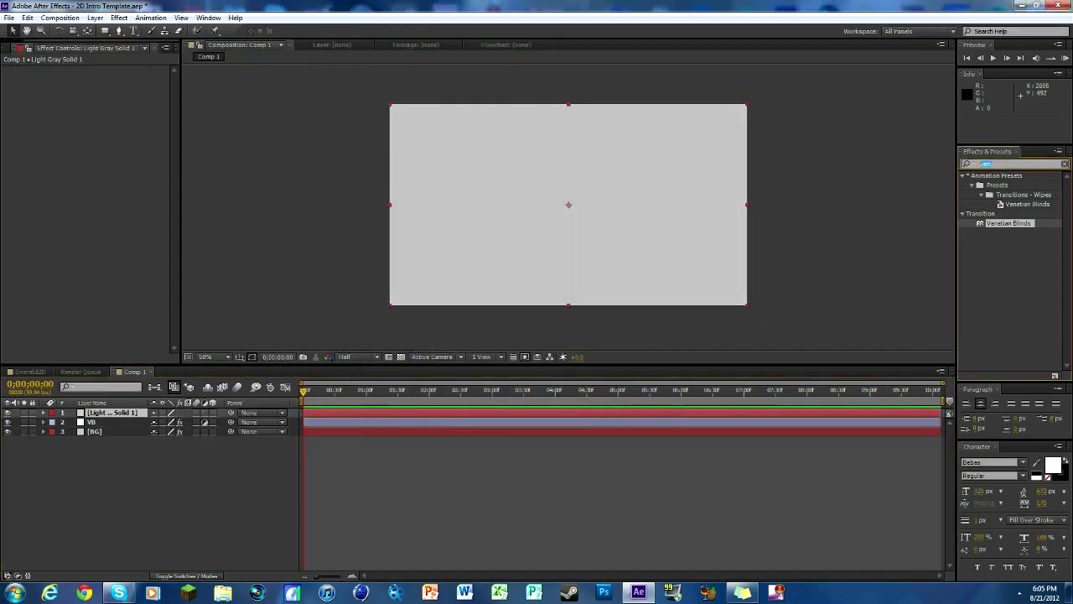
type("circle")
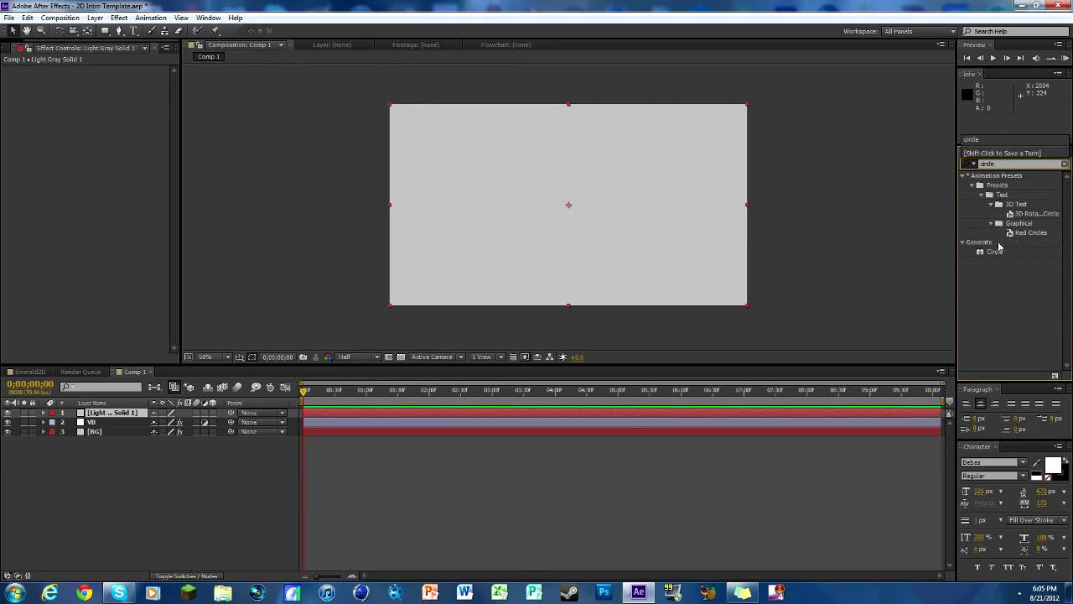
left_click_drag(991, 253, 563, 410)
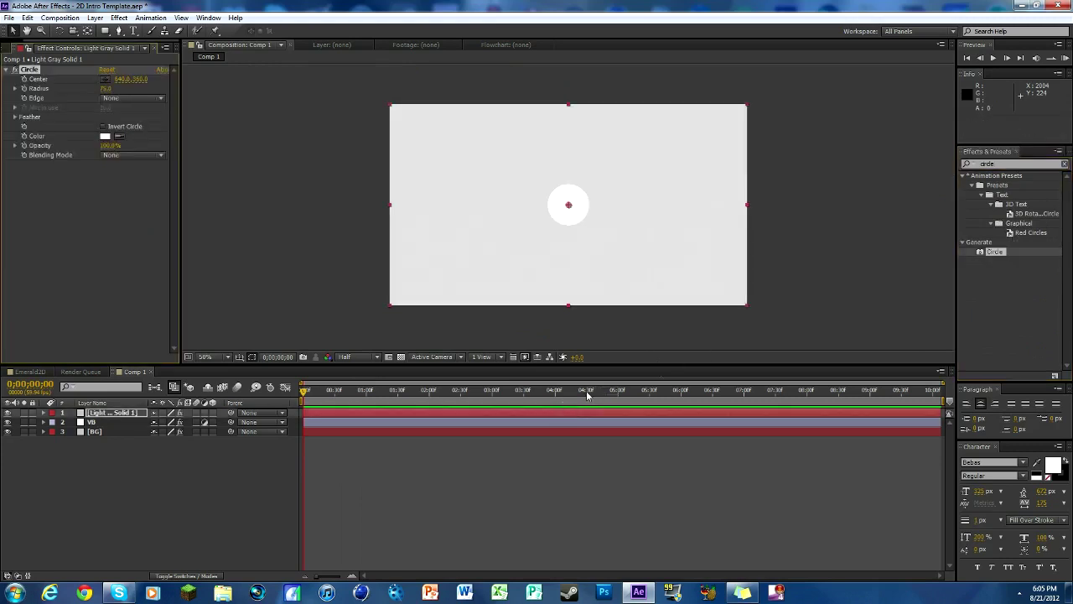
Apply the Fill effect to the circle solid and set its color to a muted red.
left_click_drag(1004, 163, 962, 166)
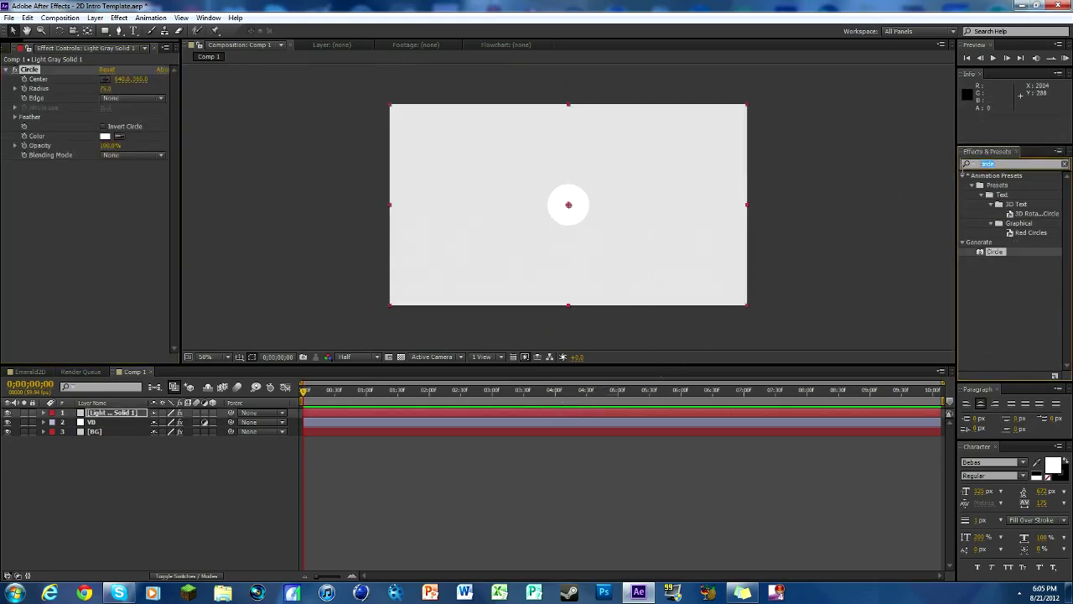
type("fill")
left_click_drag(992, 243, 657, 414)
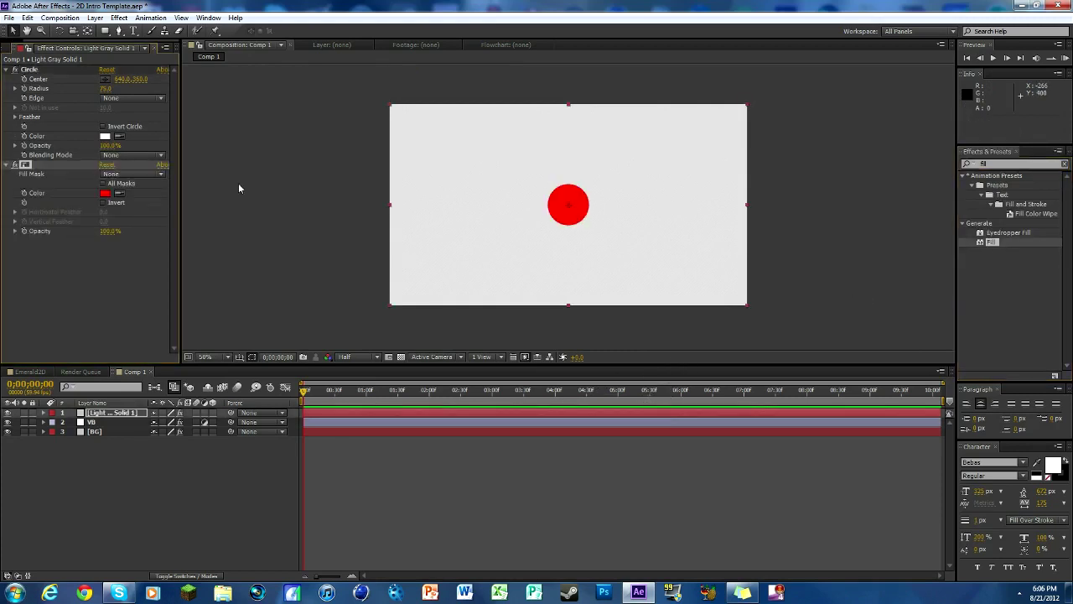
left_click(105, 193)
left_click_drag(167, 402, 191, 386)
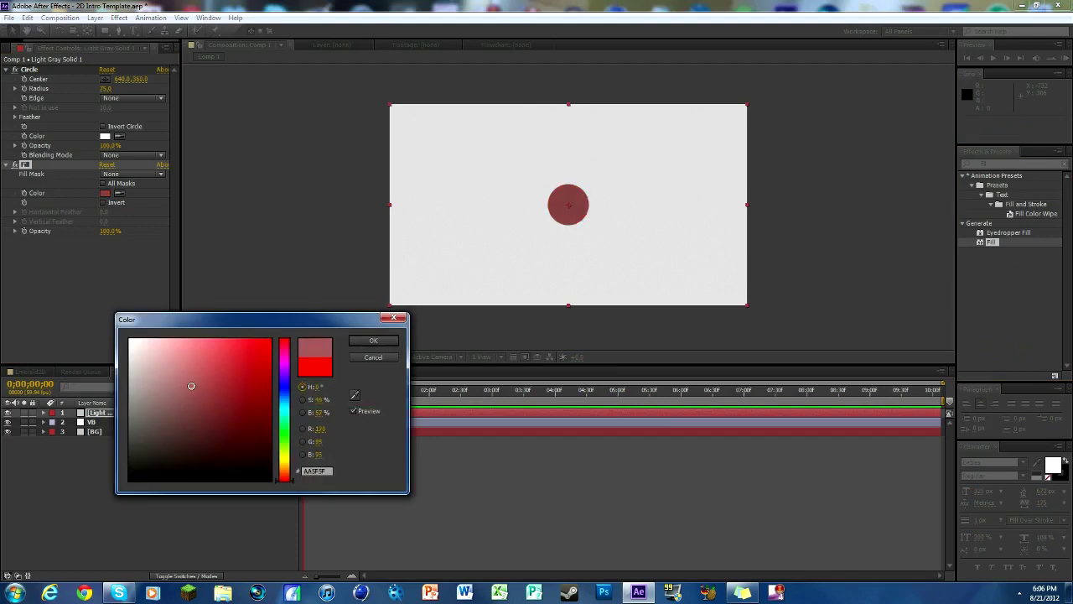
left_click(373, 340)
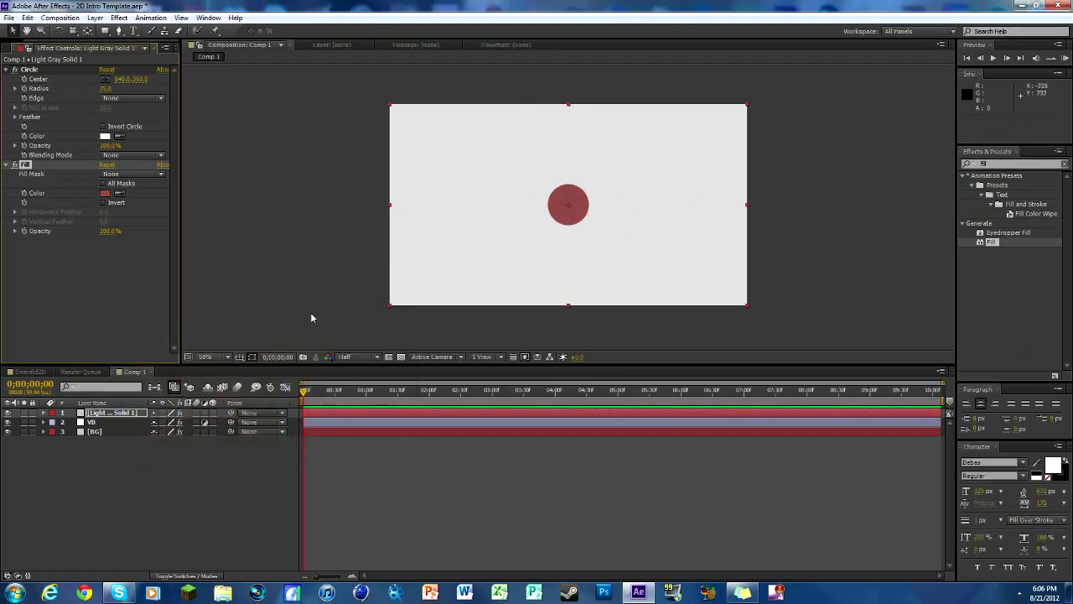
Animate the Circle effect's Radius from 0 at the first frame to 140 at 0;00;00;31.
left_click(12, 164)
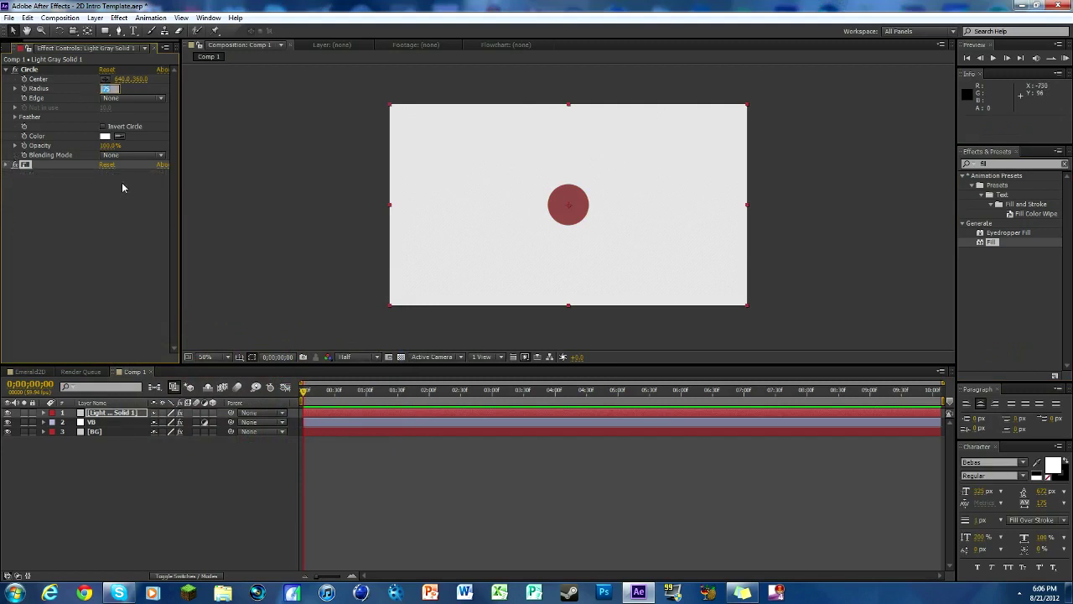
type("0")
key("Return")
left_click(30, 69)
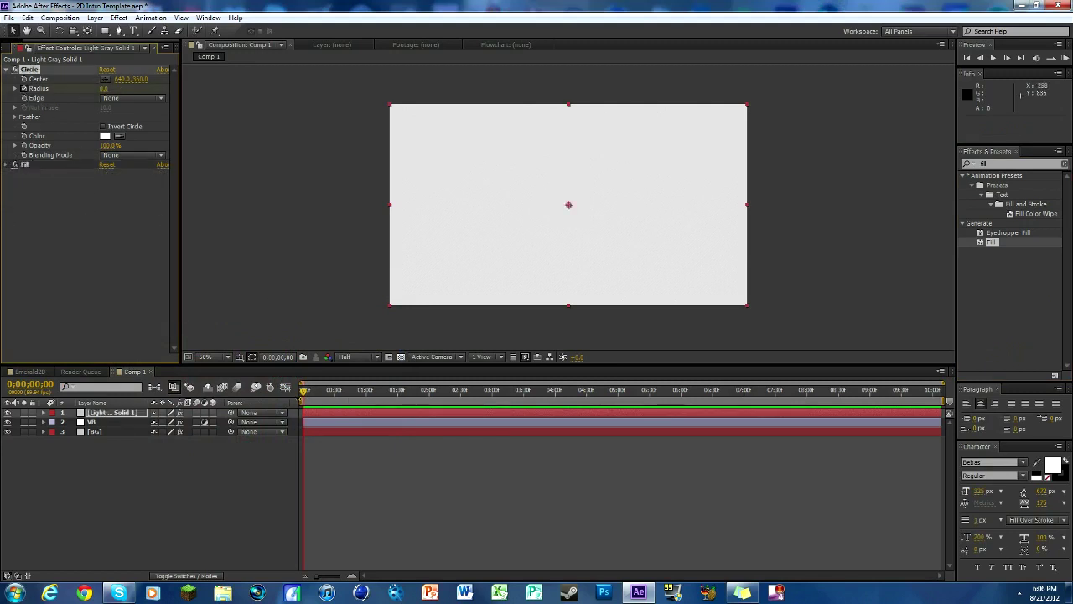
left_click_drag(307, 394, 334, 390)
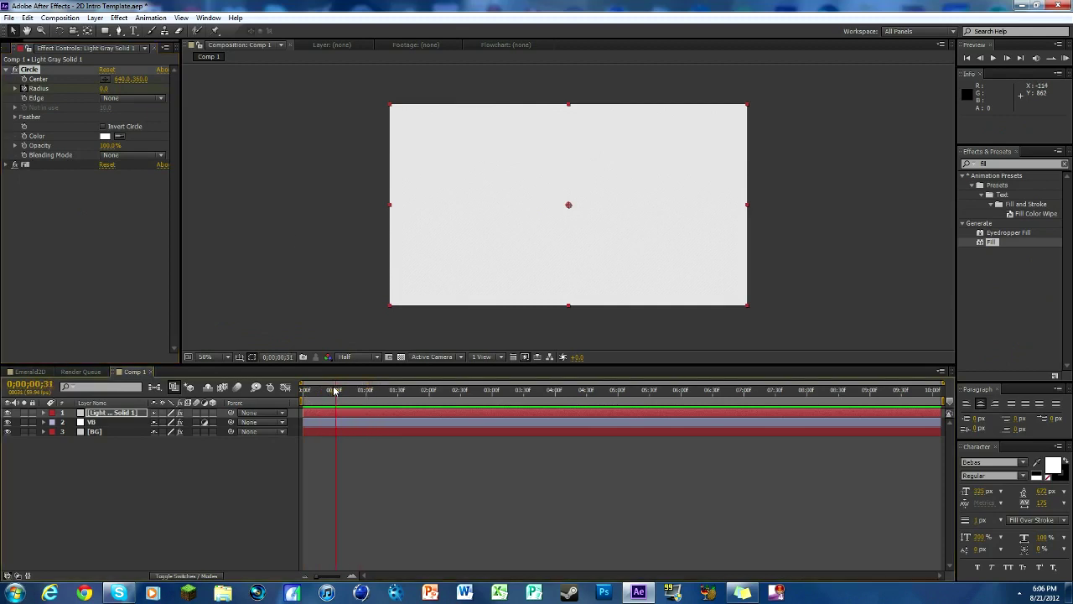
left_click_drag(116, 88, 188, 91)
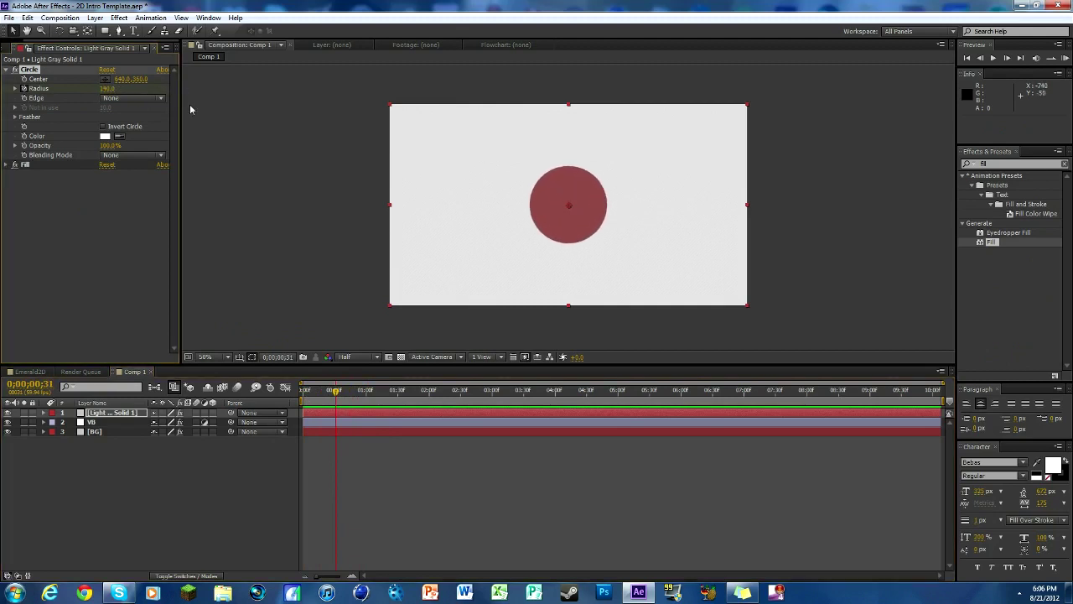
Preview the circle's growth animation and reveal its Radius keyframes.
left_click(1066, 58)
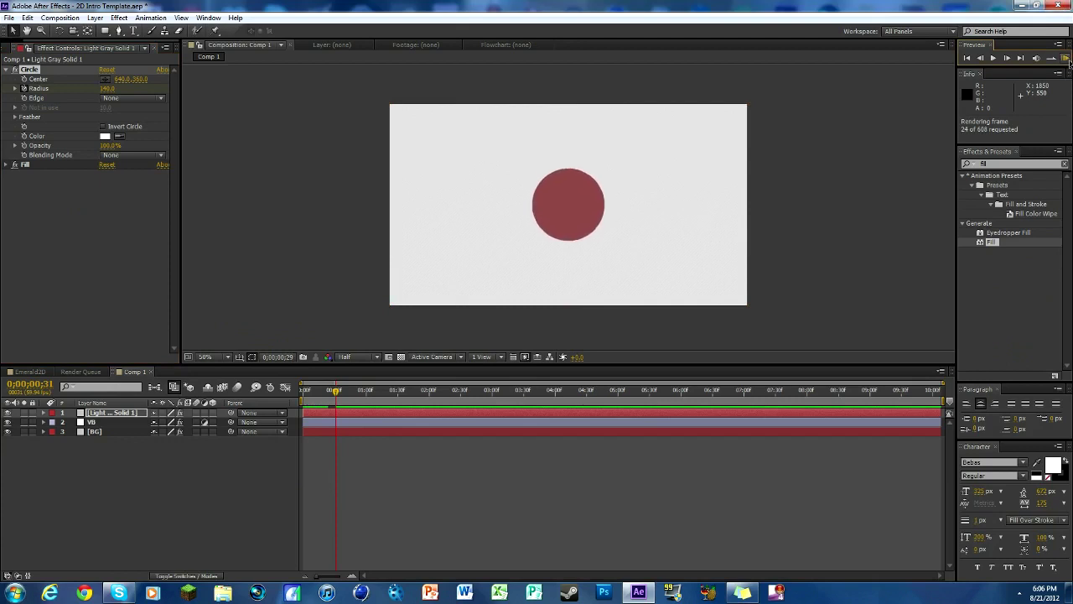
key("space")
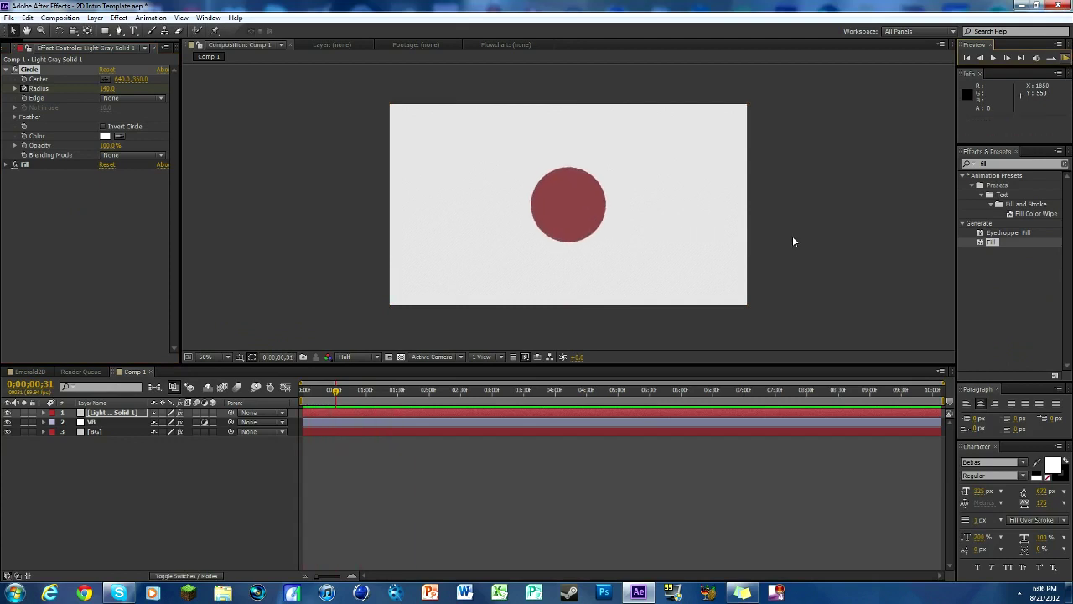
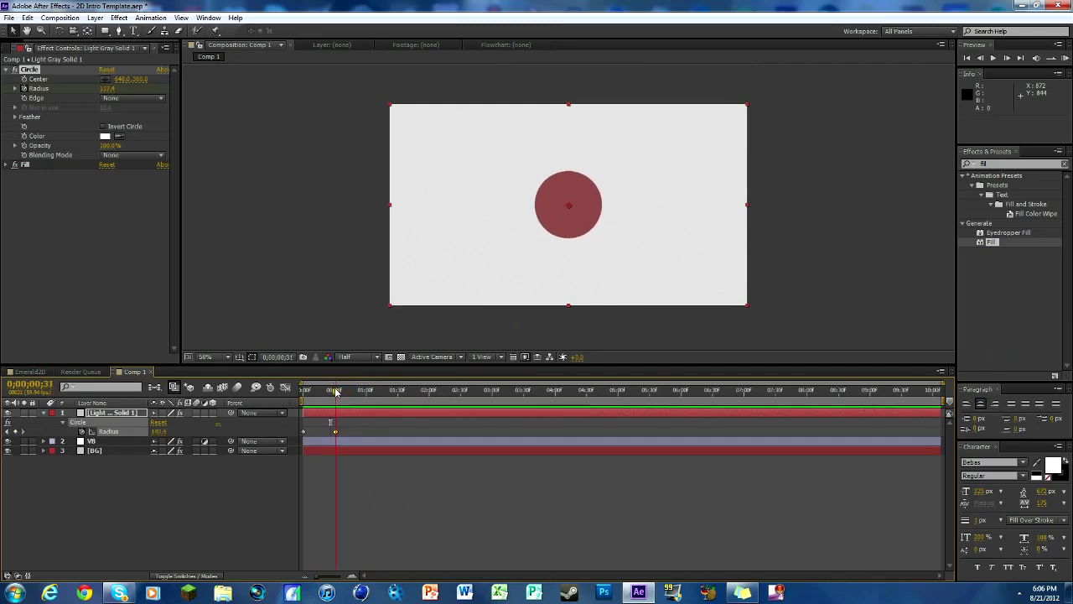
key("u")
Create a second light gray solid and apply the Trapcode 3D Stroke effect to it.
right_click(257, 461)
mouse_move(310, 349)
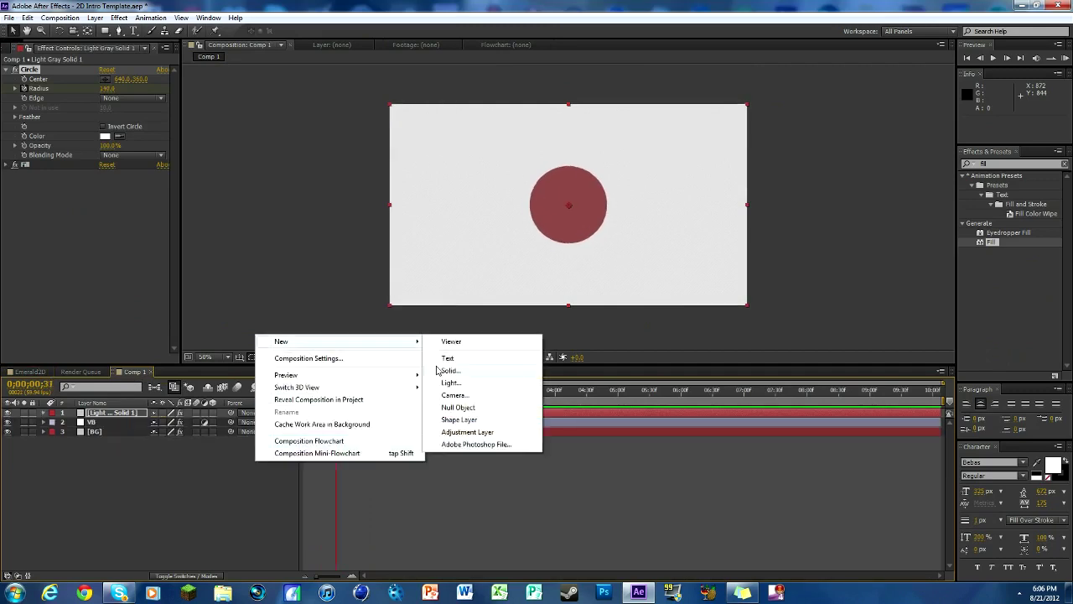
left_click(444, 371)
left_click(568, 394)
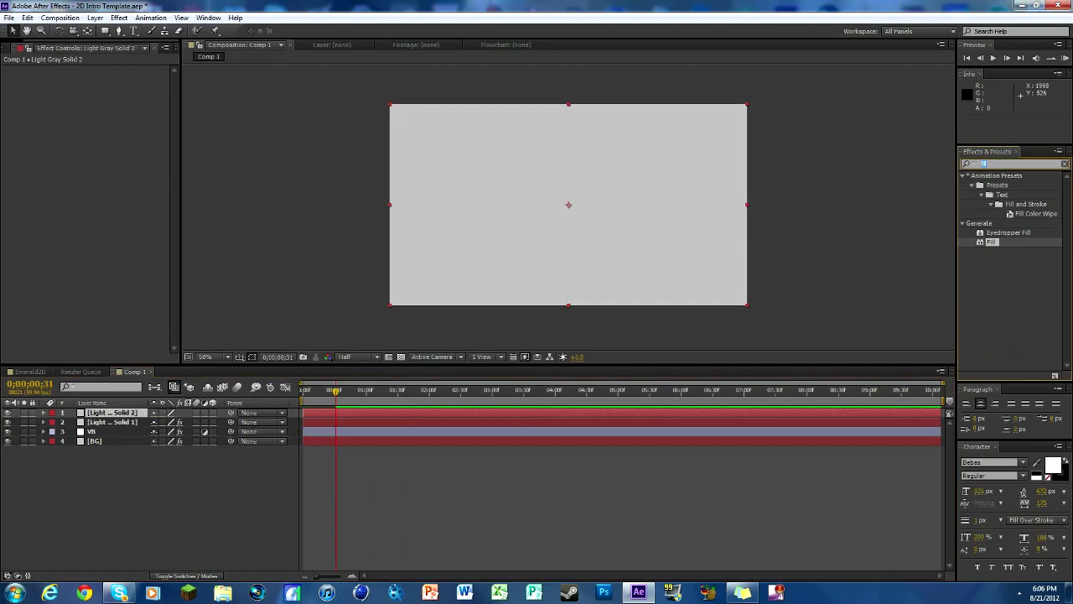
left_click(966, 164)
type("3D stro")
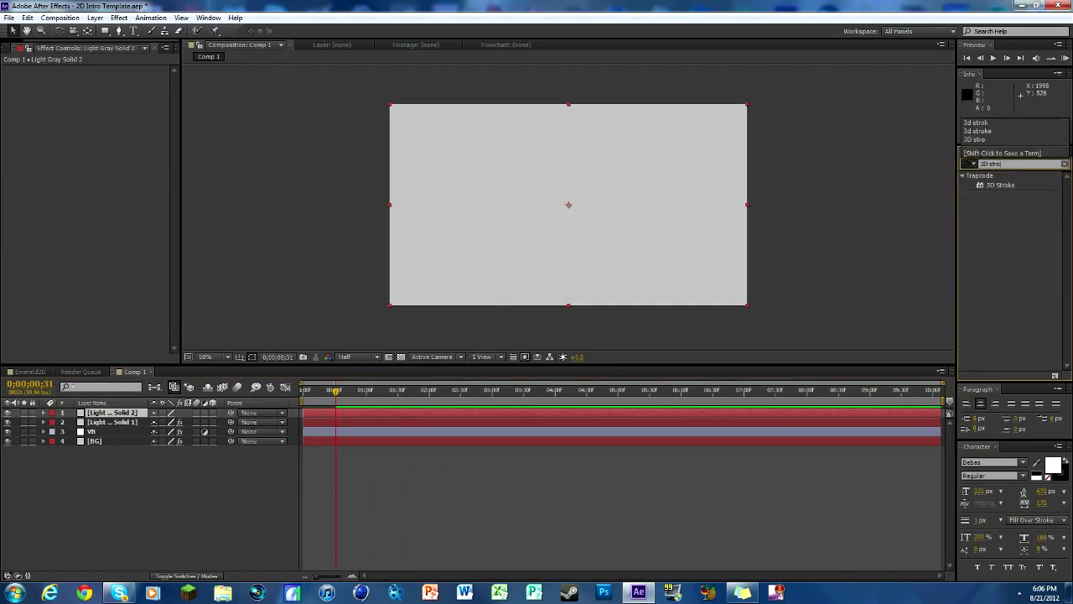
mouse_move(1000, 185)
left_mouse_down()
mouse_move(813, 323)
mouse_move(531, 412)
left_mouse_up()
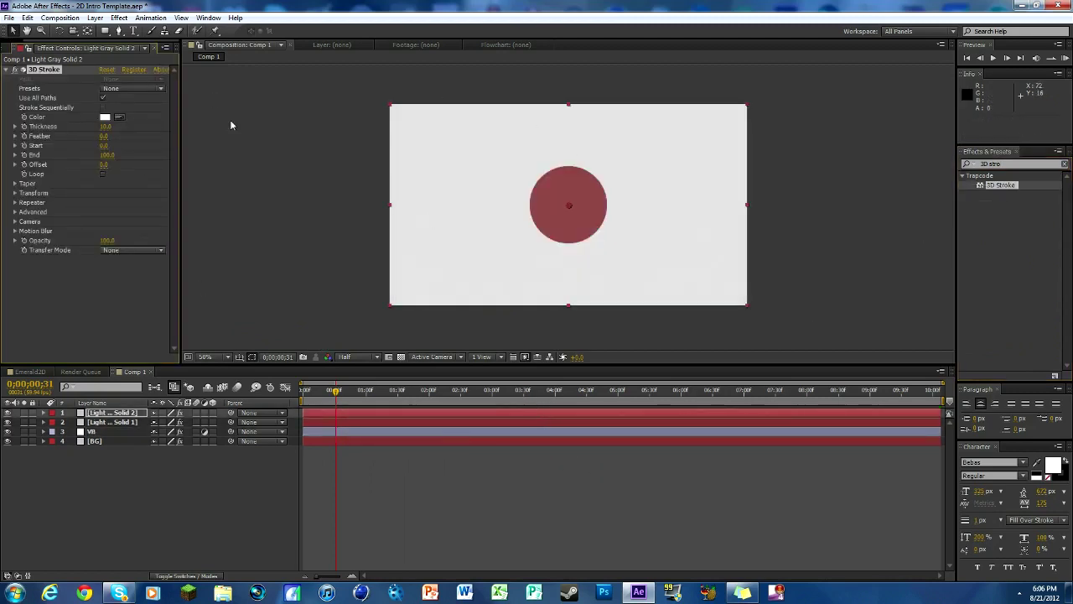
Choose the Basic Circle preset for the 3D Stroke and scale its layer to 79% so the ring hugs the red circle.
left_click(148, 89)
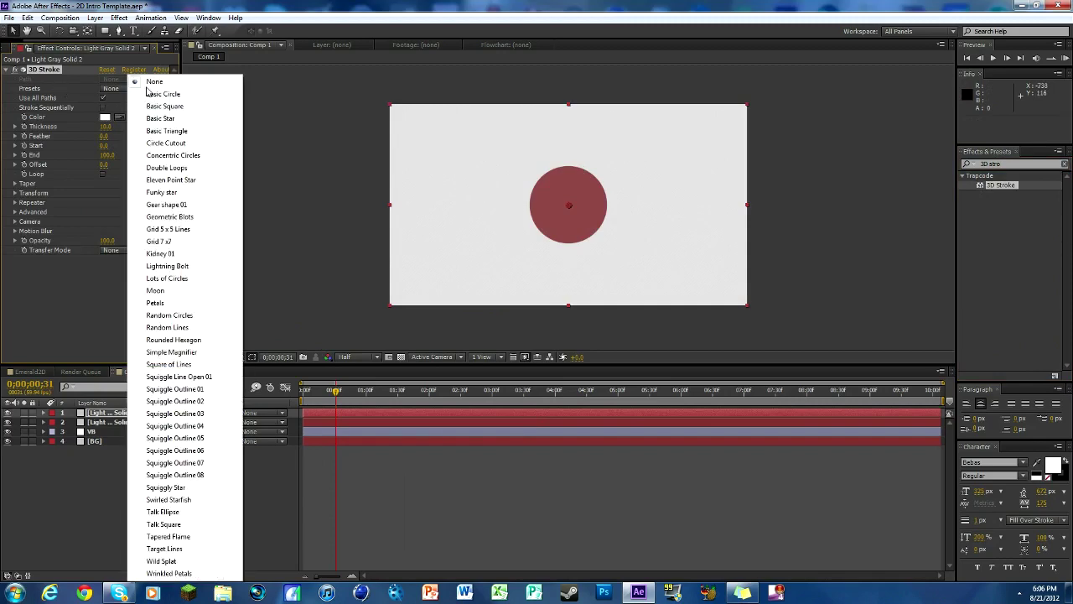
left_click(148, 85)
left_click(147, 90)
left_click(145, 95)
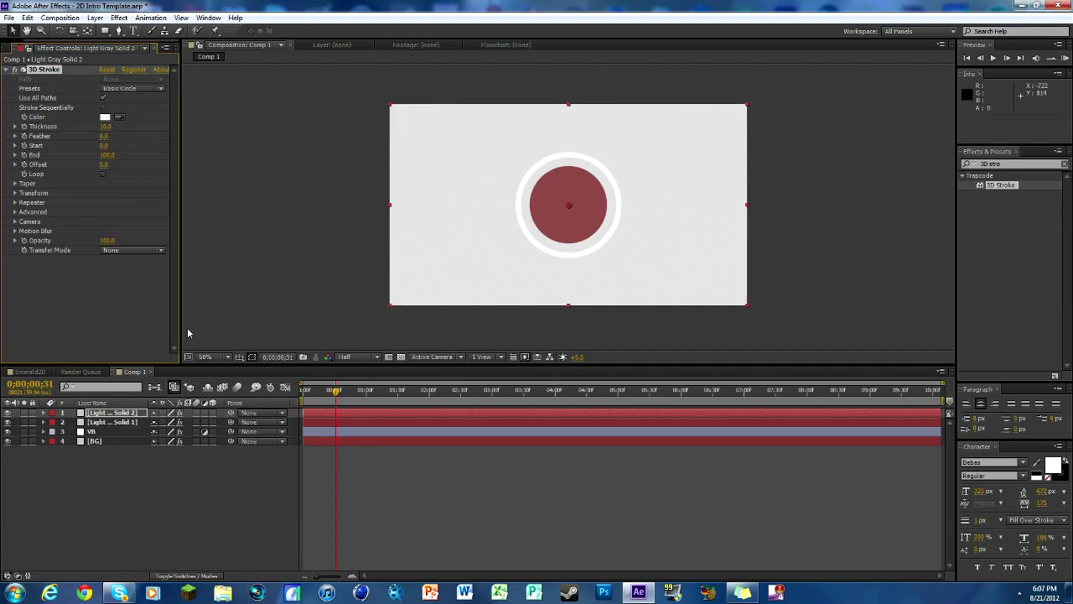
key("alt+shift+s")
left_click_drag(176, 422, 147, 422)
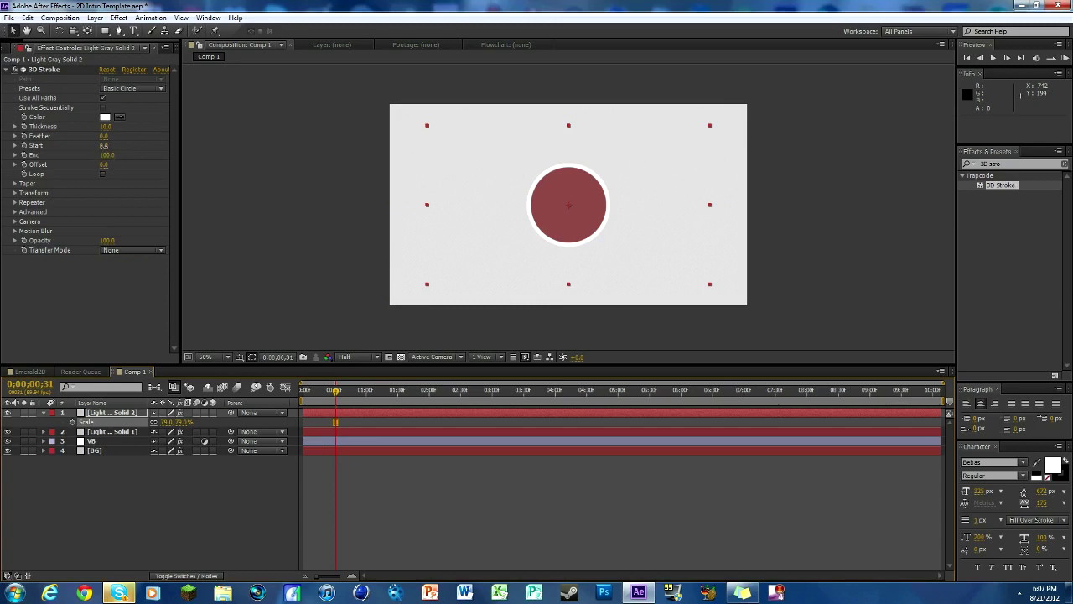
Try out the 3D Stroke's Start and End values, restoring them to 0 and 100.
left_click_drag(104, 146, 172, 146)
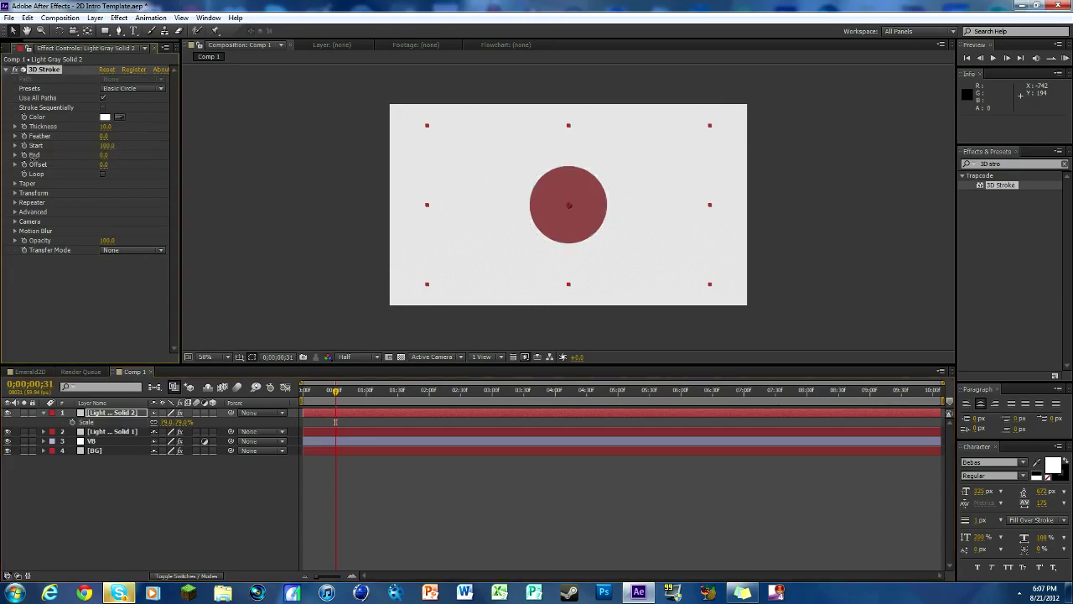
left_click_drag(107, 145, 66, 146)
left_click(103, 155)
type("100")
key("Return")
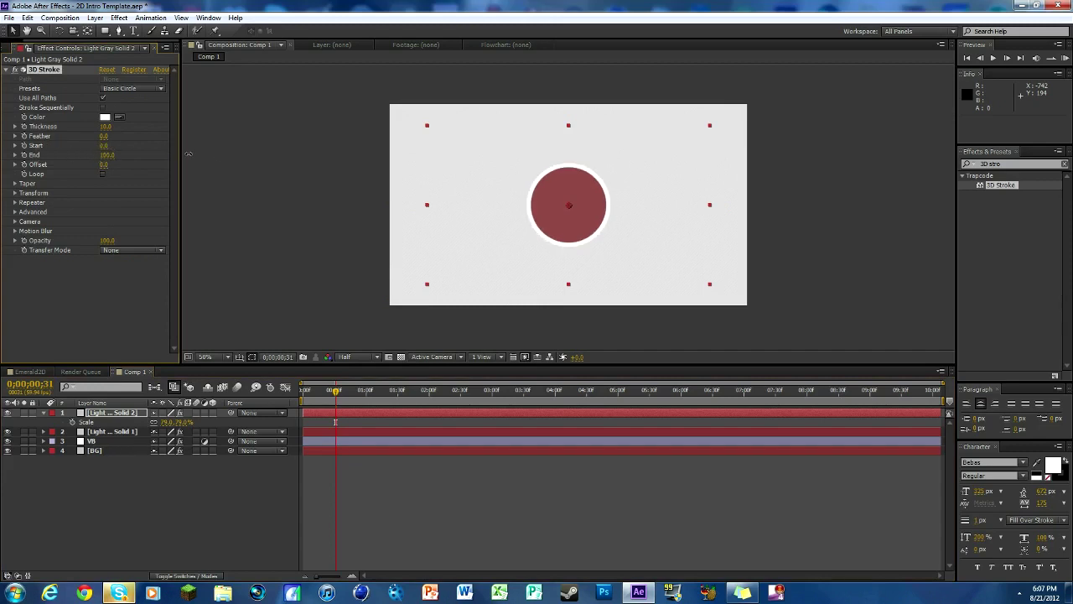
mouse_move(103, 145)
left_mouse_down()
mouse_move(145, 146)
mouse_move(79, 148)
left_mouse_up()
Set the stroke layer's Rotation to 270 degrees.
left_click(126, 412)
key("r")
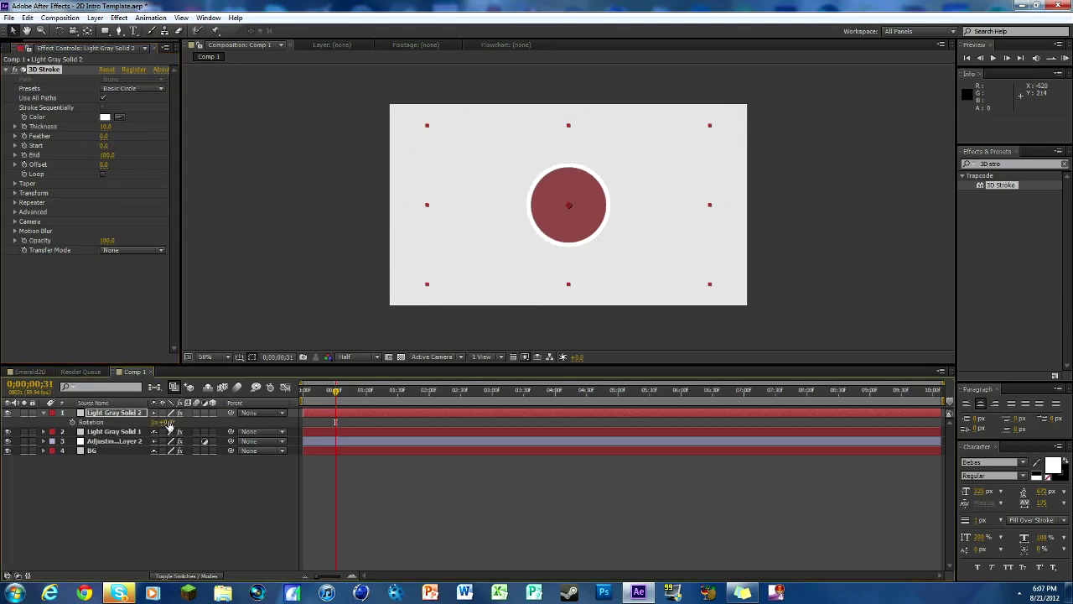
left_click(165, 422)
key("Return")
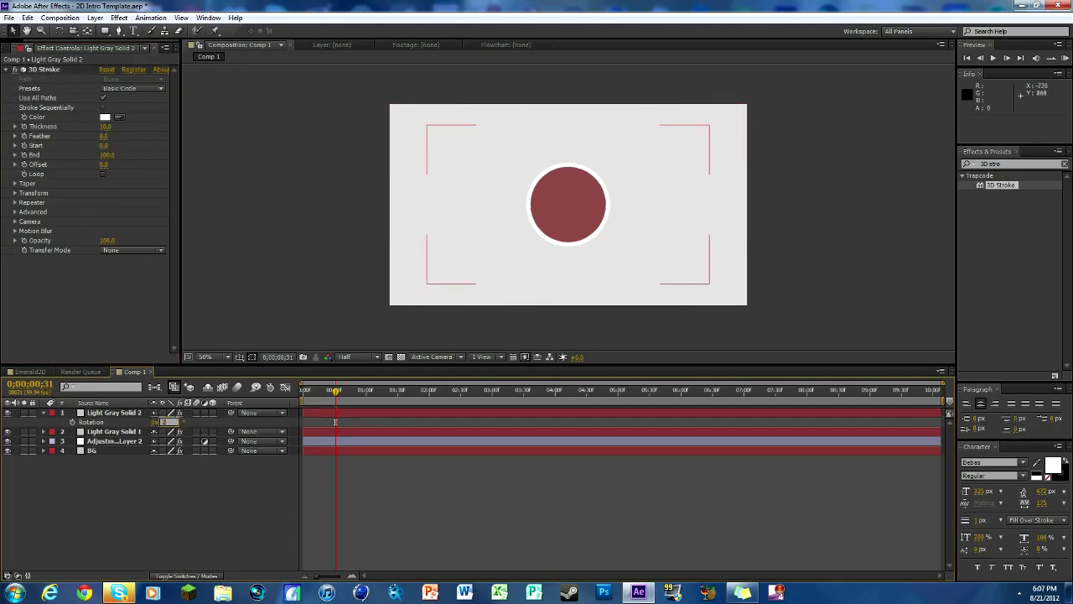
Animate the 3D Stroke's Start from 100 at 0;00;00;31 to 0 at 0;00;01;01.
mouse_move(120, 155)
left_mouse_down()
mouse_move(104, 153)
mouse_move(174, 135)
left_mouse_up()
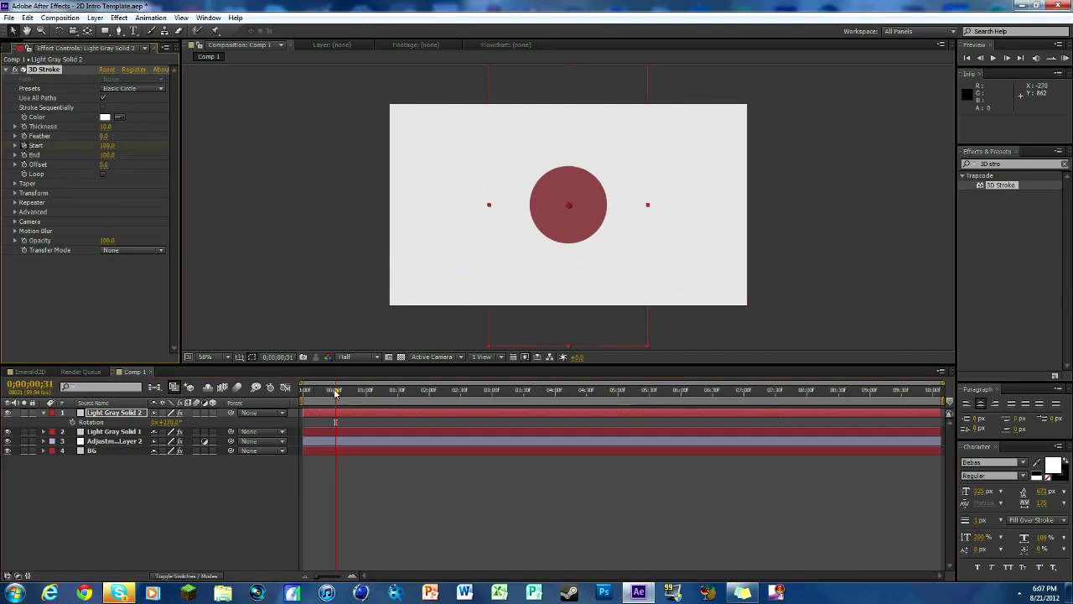
left_click_drag(337, 391, 366, 391)
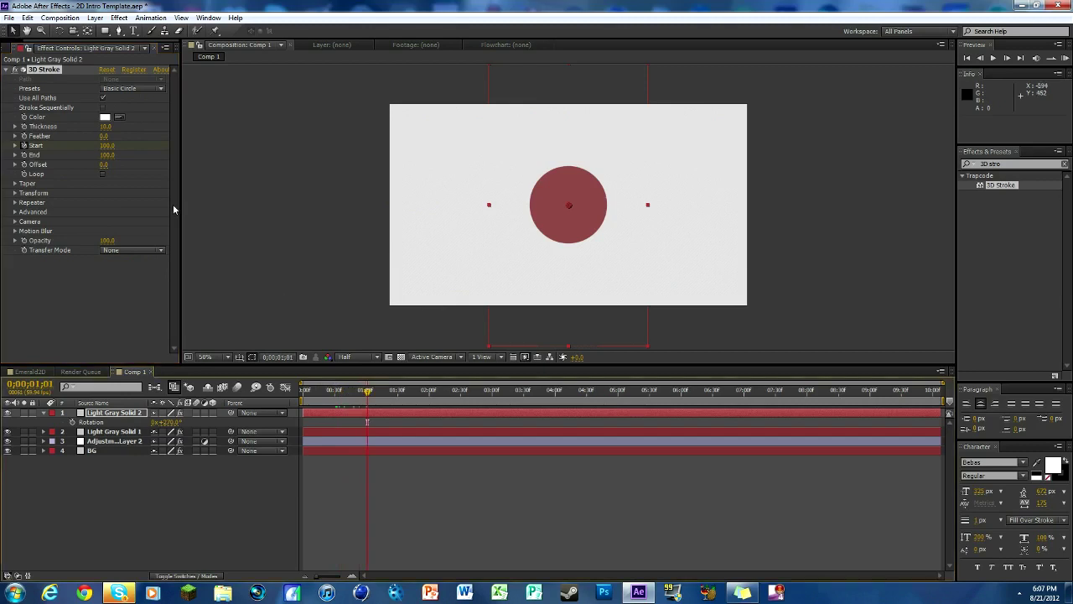
left_click_drag(107, 148, 52, 142)
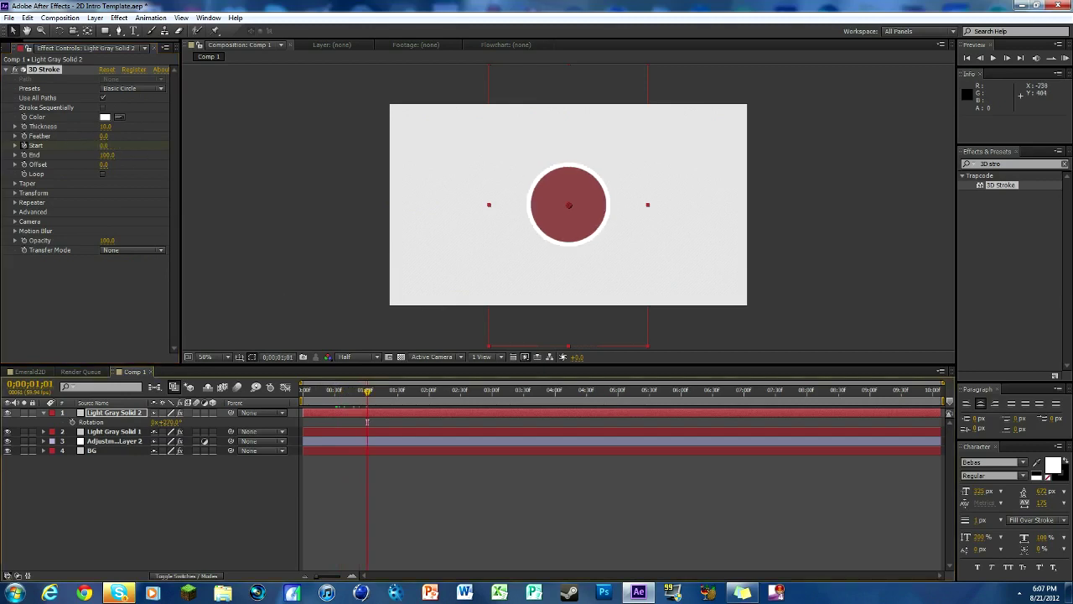
Preview the ring's draw-on animation and inspect its closing frames around 0;00;01;00.
left_click(1064, 57)
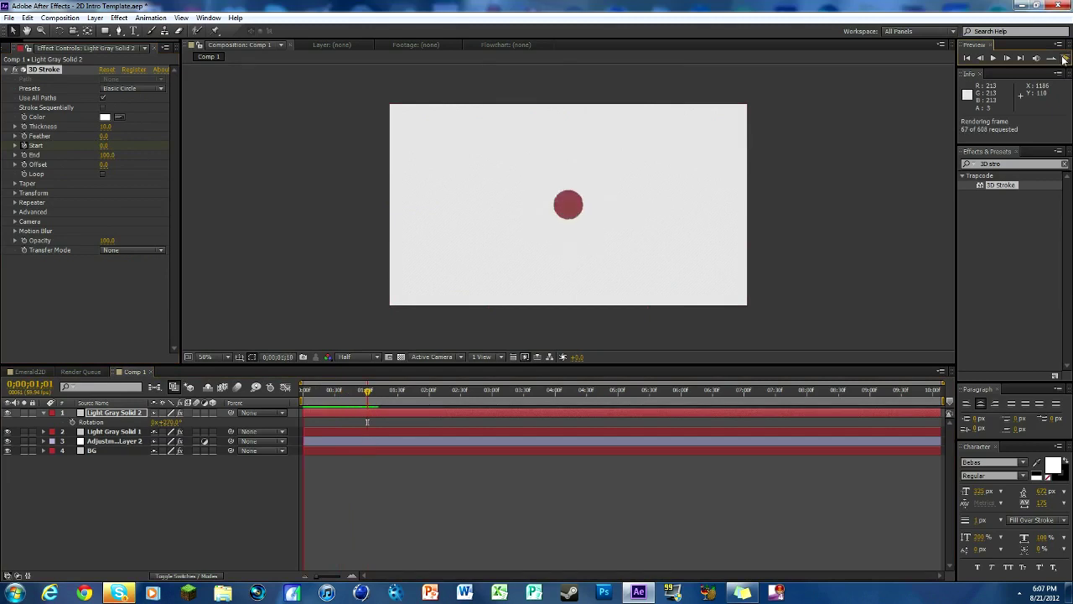
left_click(518, 306)
left_click_drag(368, 391, 363, 391)
left_click(1007, 57)
left_click(1009, 57)
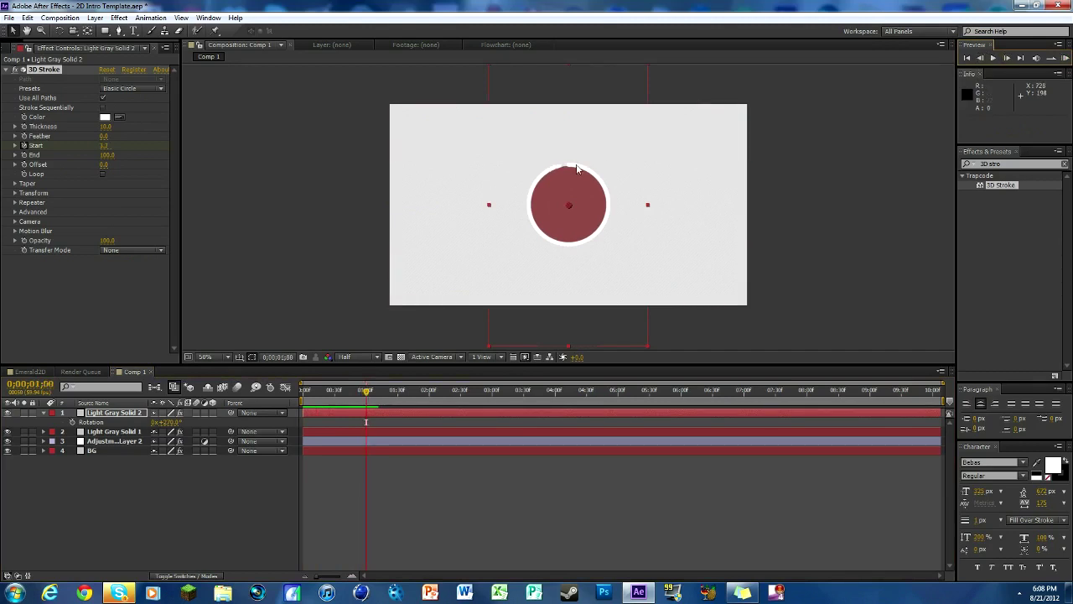
Rename the Light Gray Solid 1 layer as Circle.
left_click(124, 432)
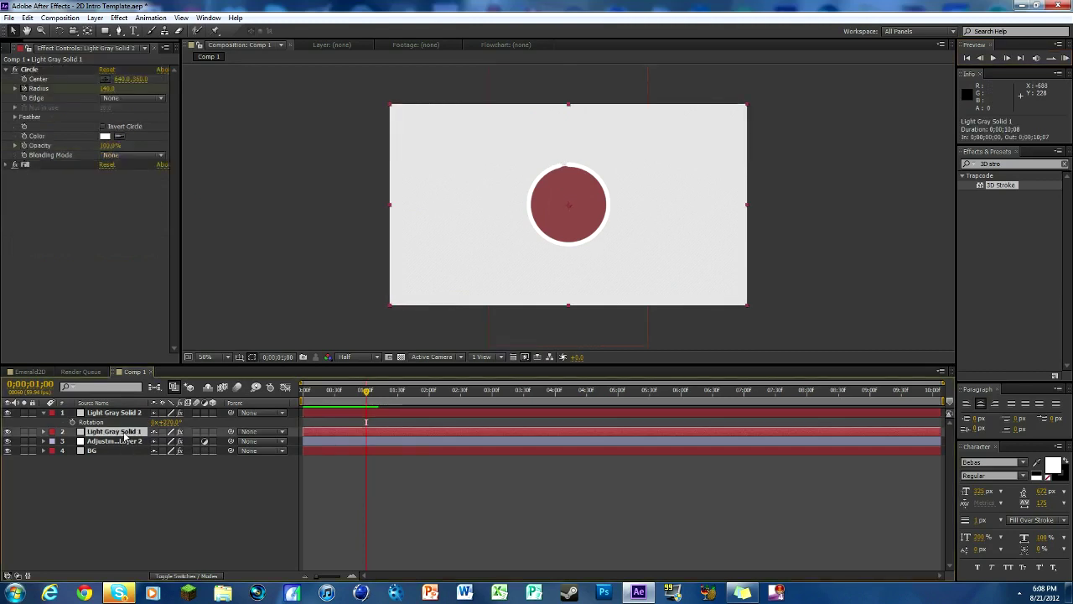
right_click(124, 431)
left_click(161, 424)
type("Circle")
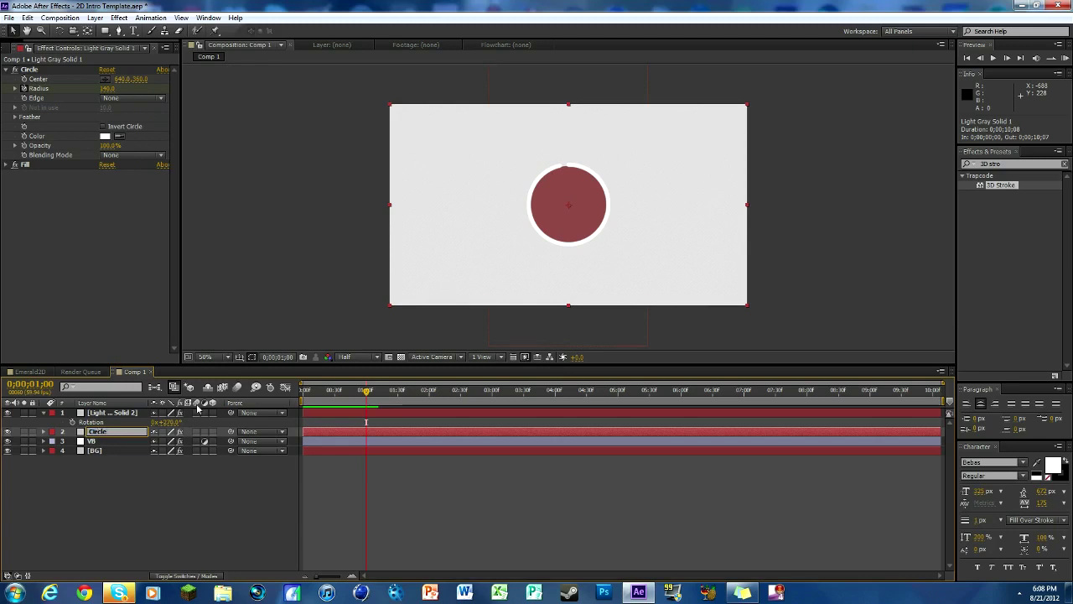
key("Return")
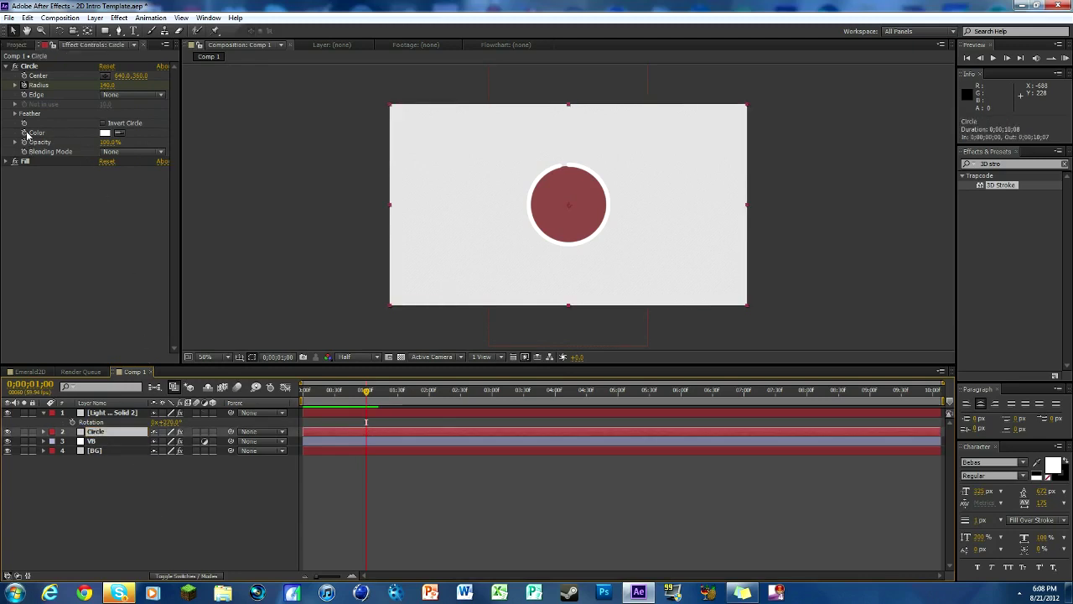
Change the Circle layer's Fill color to green with a hue of 124 degrees at 0;00;01;01.
left_click(15, 162)
left_click(23, 191)
left_click(1007, 58)
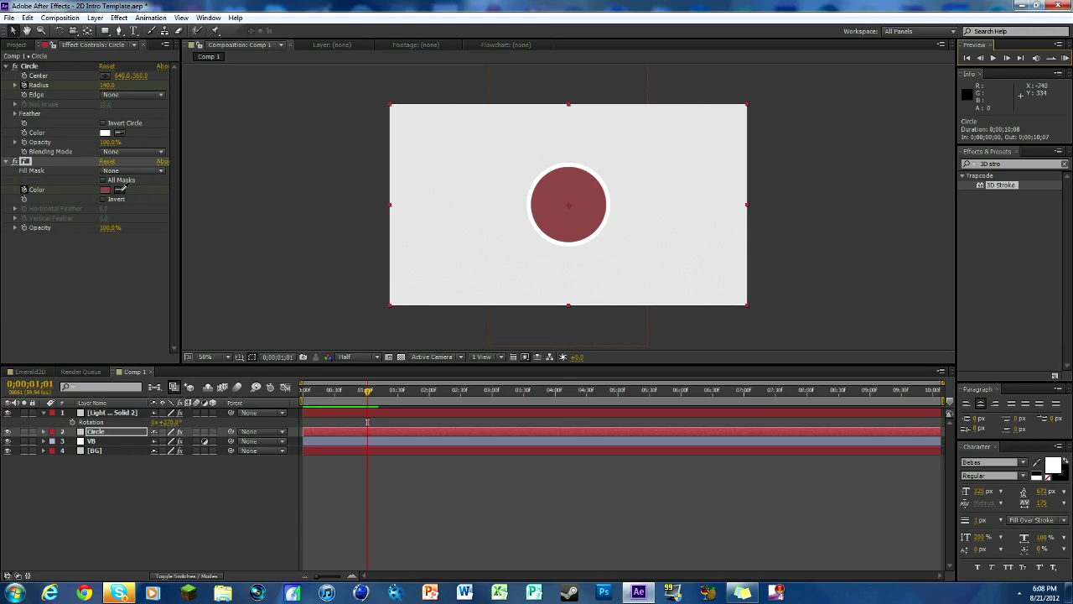
left_click(108, 190)
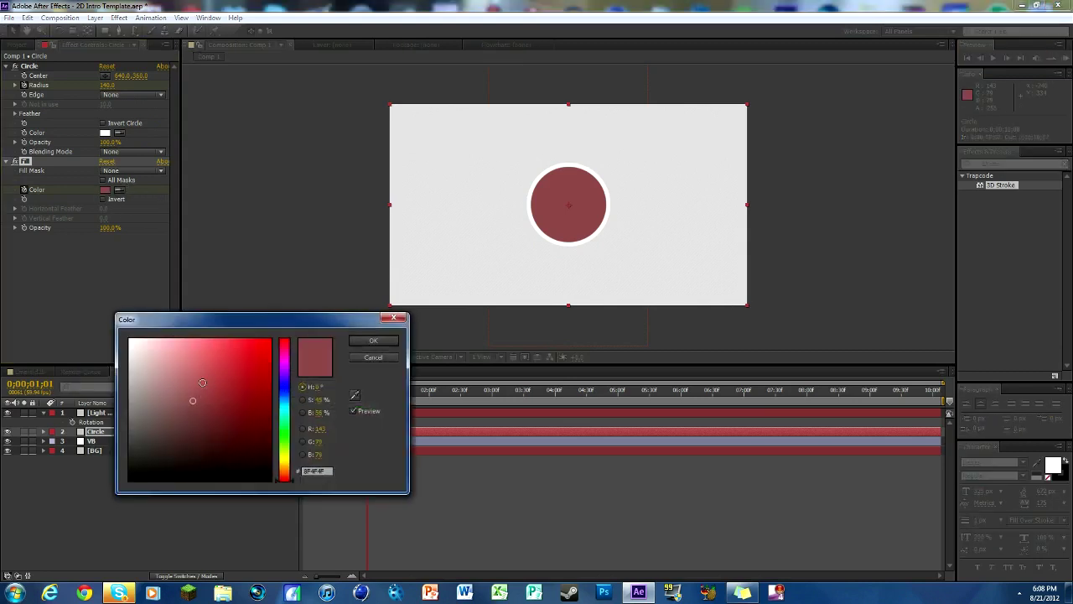
left_click(285, 434)
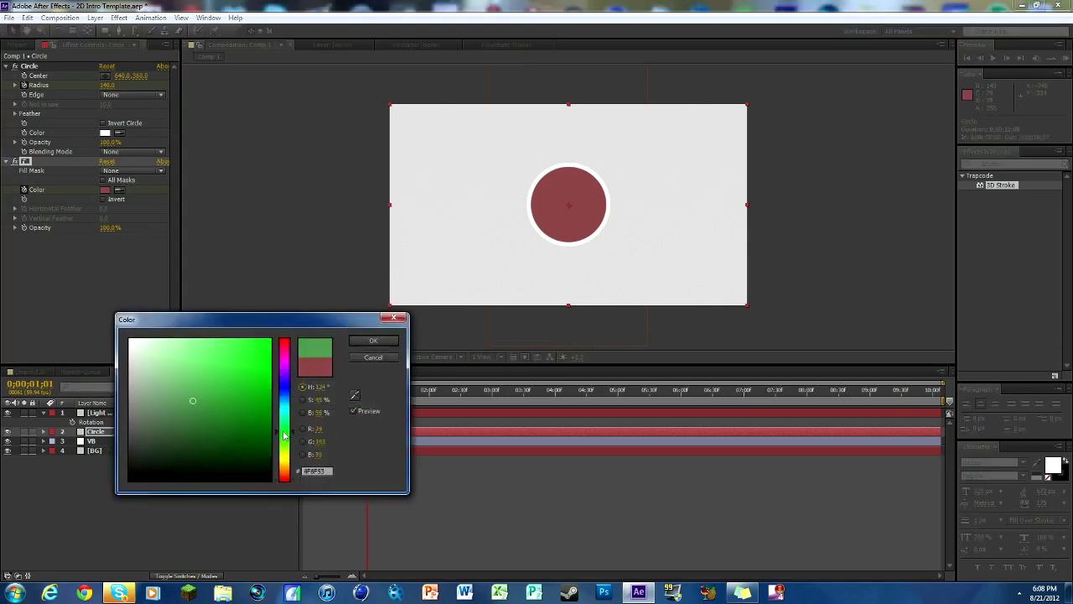
left_click(383, 341)
left_click(365, 392)
left_click_drag(365, 392, 367, 391)
Rename the Light Gray Solid 2 layer as Storke around and collapse its Rotation property.
left_click(98, 413)
right_click(99, 413)
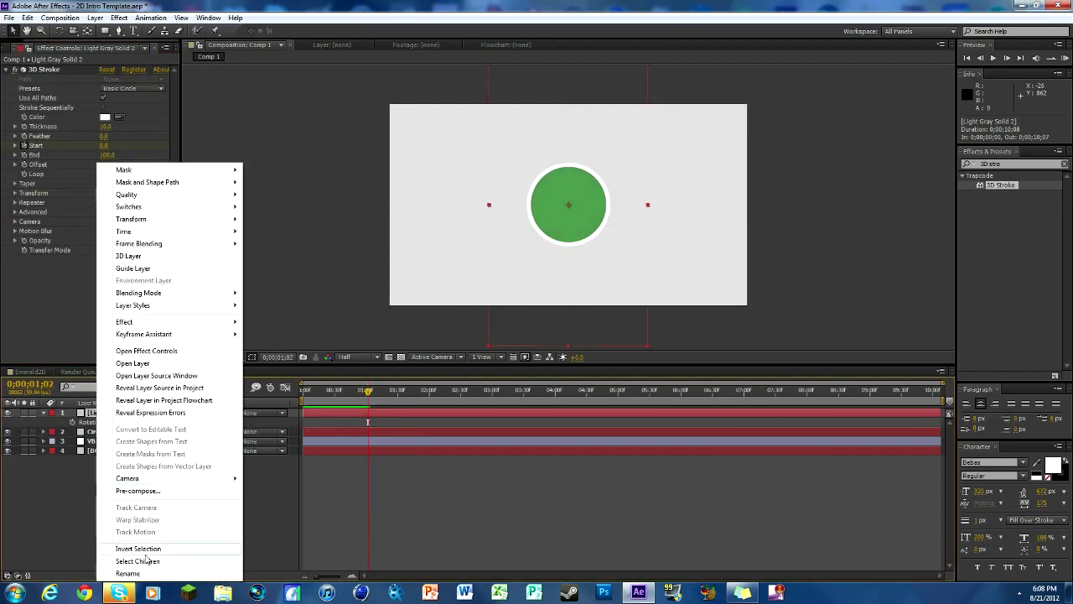
left_click(142, 577)
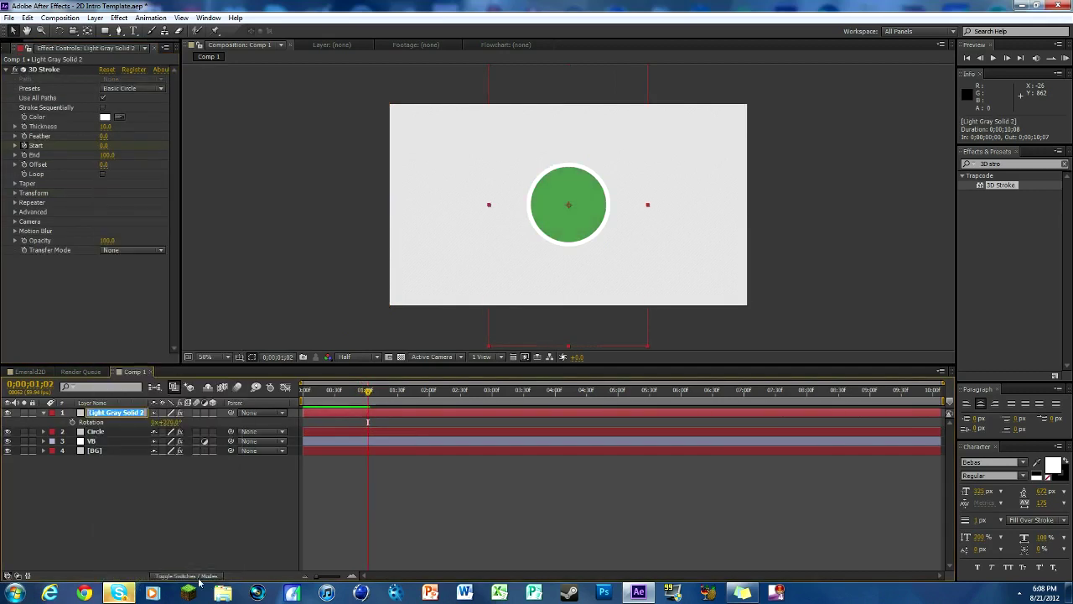
type("Stor")
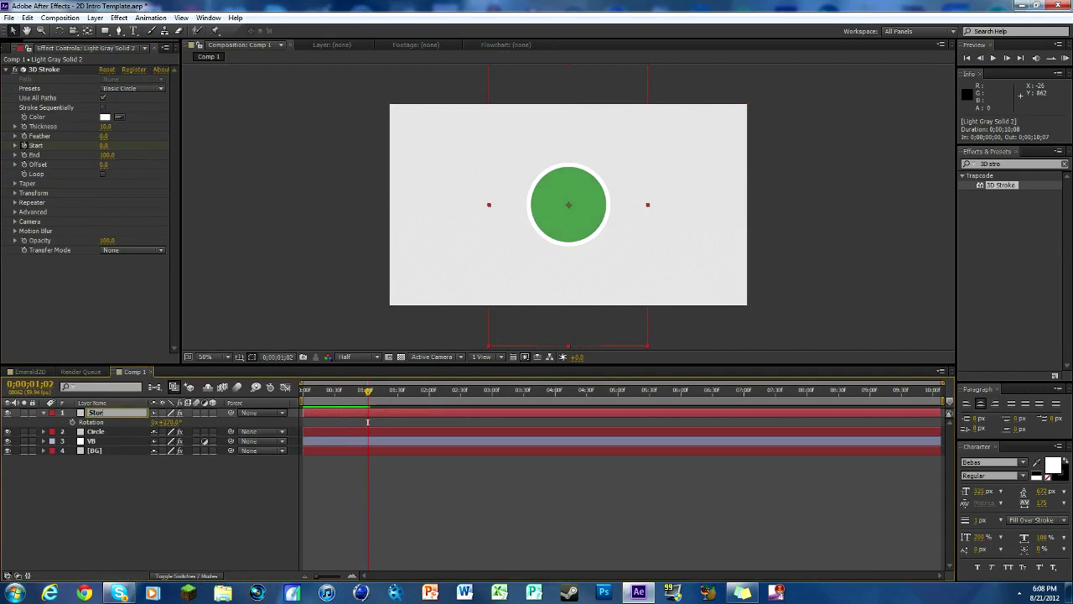
type("troke")
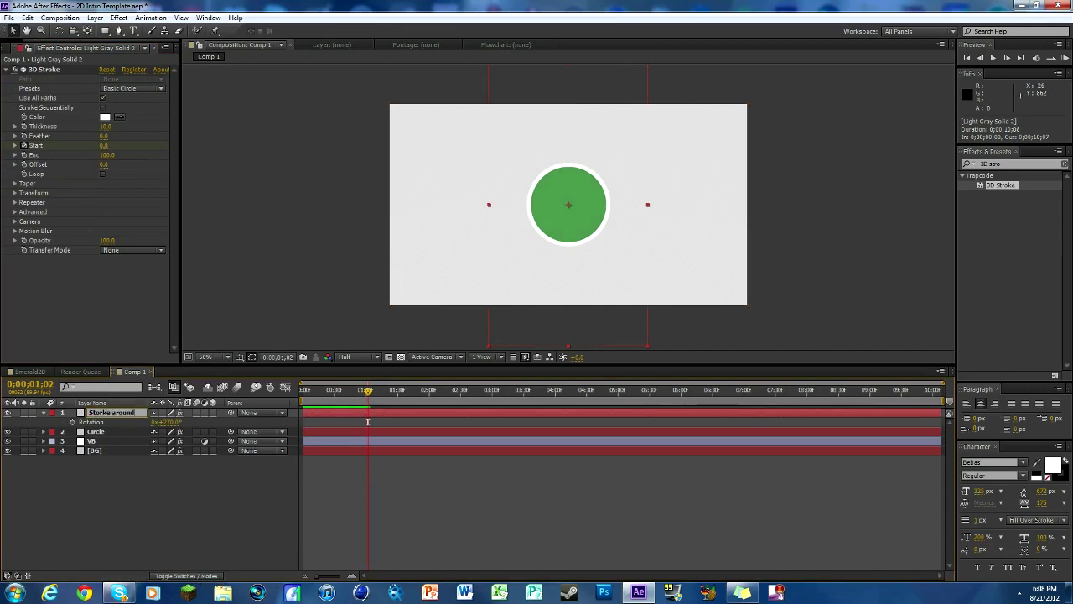
key("Return")
key("r")
left_click(318, 286)
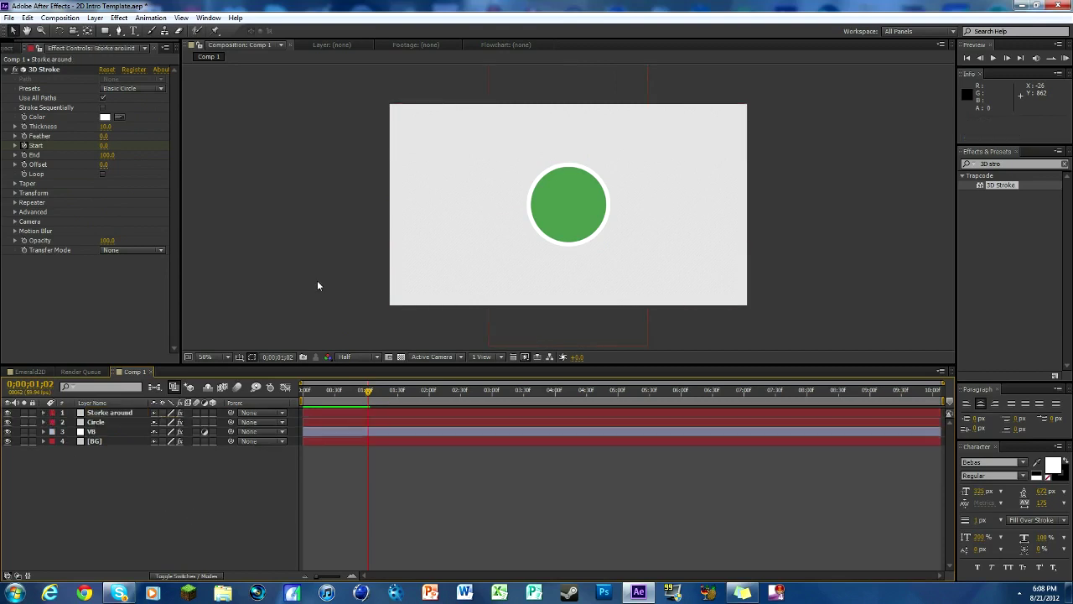
Examine the Emerald2D reference composition's timing, returning to Comp 1 to continue from there.
mouse_move(373, 391)
left_mouse_down()
mouse_move(329, 394)
mouse_move(374, 392)
left_mouse_up()
left_click(31, 373)
left_click(383, 392)
mouse_move(383, 394)
left_mouse_down()
mouse_move(428, 392)
mouse_move(360, 391)
mouse_move(369, 392)
left_mouse_up()
left_click(134, 371)
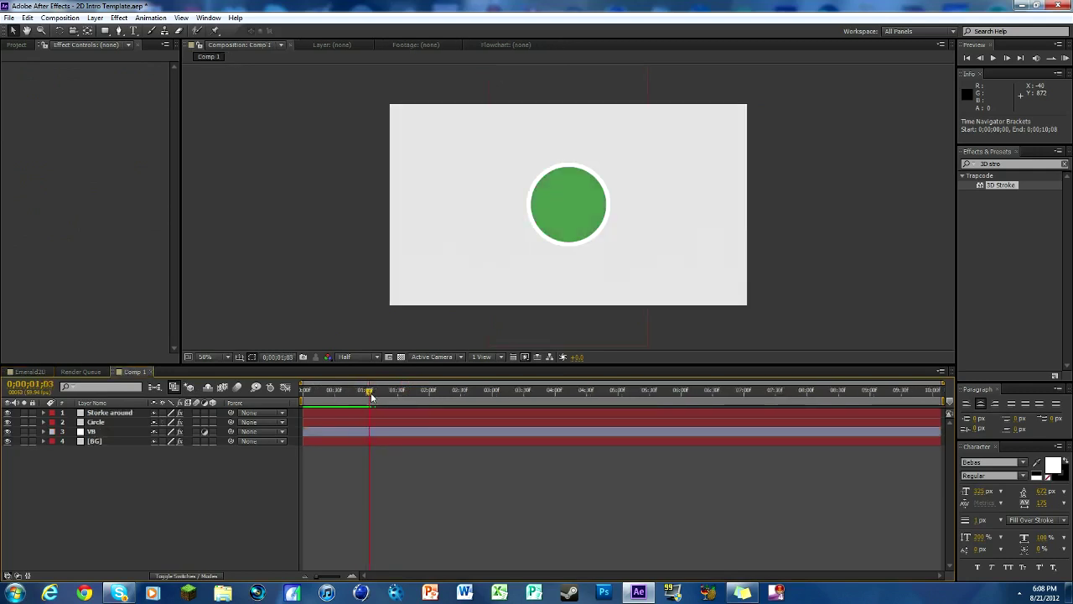
Animate the Scale of the Storke around and Circle layers down to 0%, starting with keyframes at 0;00;01;21.
left_click(117, 414)
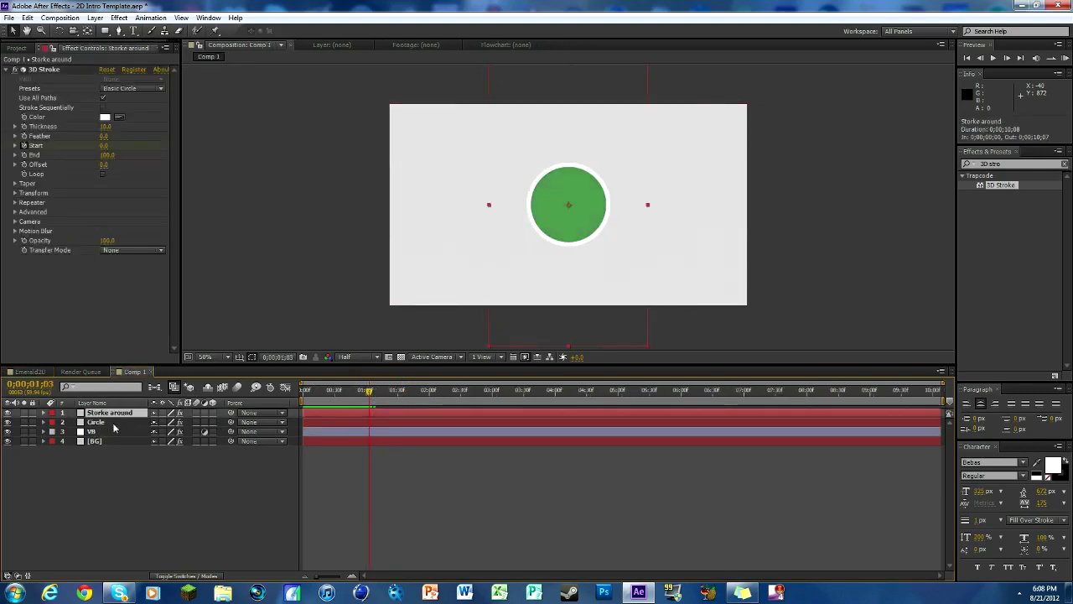
key("s")
left_click(116, 431)
key("s")
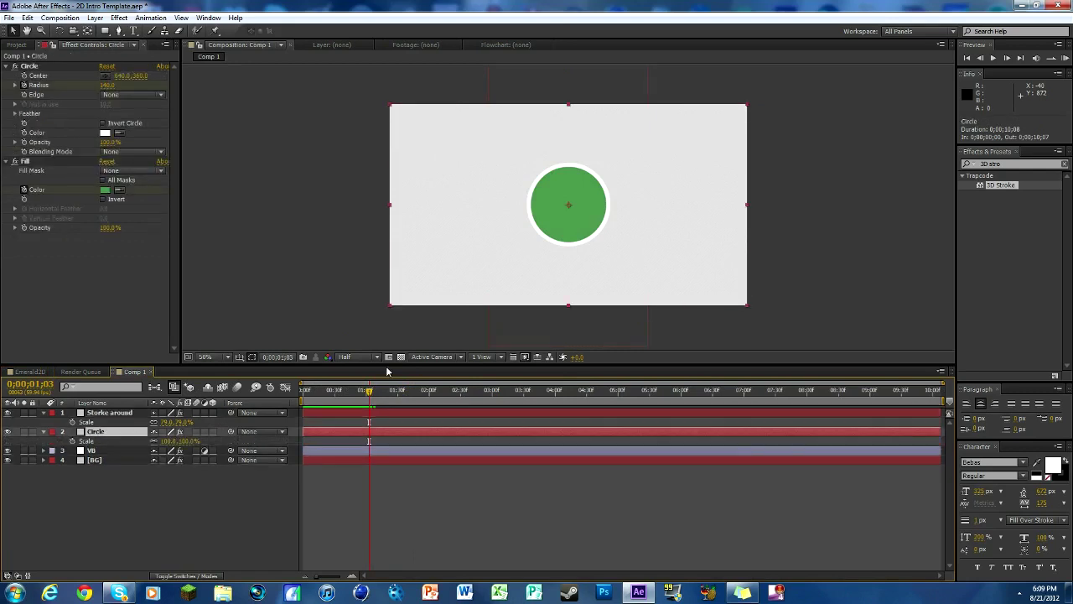
mouse_move(373, 392)
left_mouse_down()
mouse_move(359, 391)
mouse_move(391, 396)
left_mouse_up()
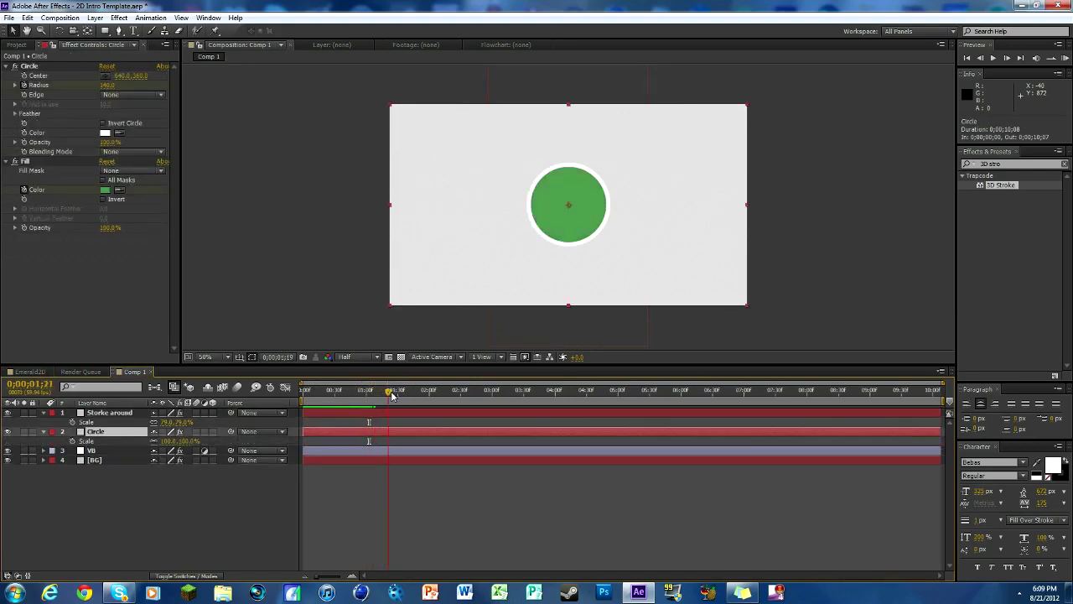
left_click(72, 421)
left_click(72, 441)
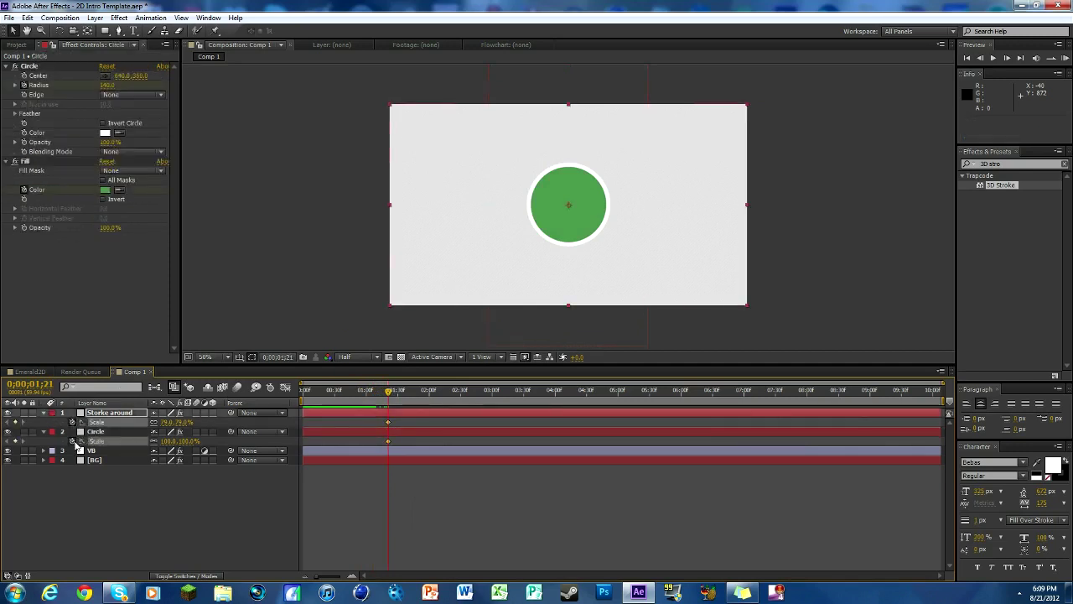
left_click_drag(390, 394, 415, 394)
left_click_drag(182, 425, 166, 425)
Examine how the second circle and NAME text appear in the Emerald2D composition around 0;00;01;10.
mouse_move(410, 388)
left_mouse_down()
mouse_move(357, 388)
mouse_move(420, 388)
left_mouse_up()
left_click(26, 372)
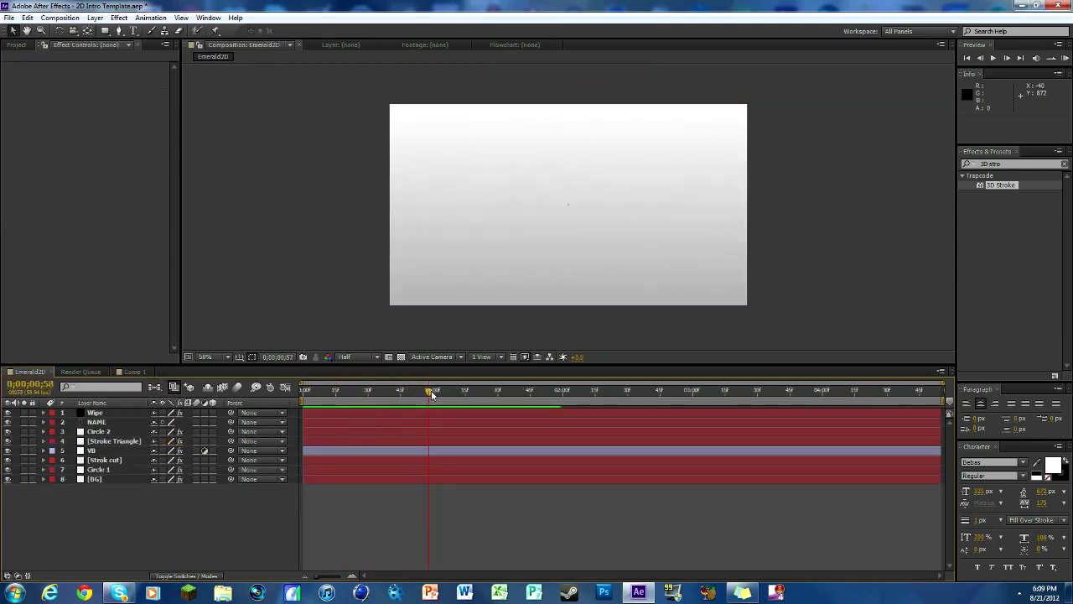
left_click_drag(432, 394, 460, 375)
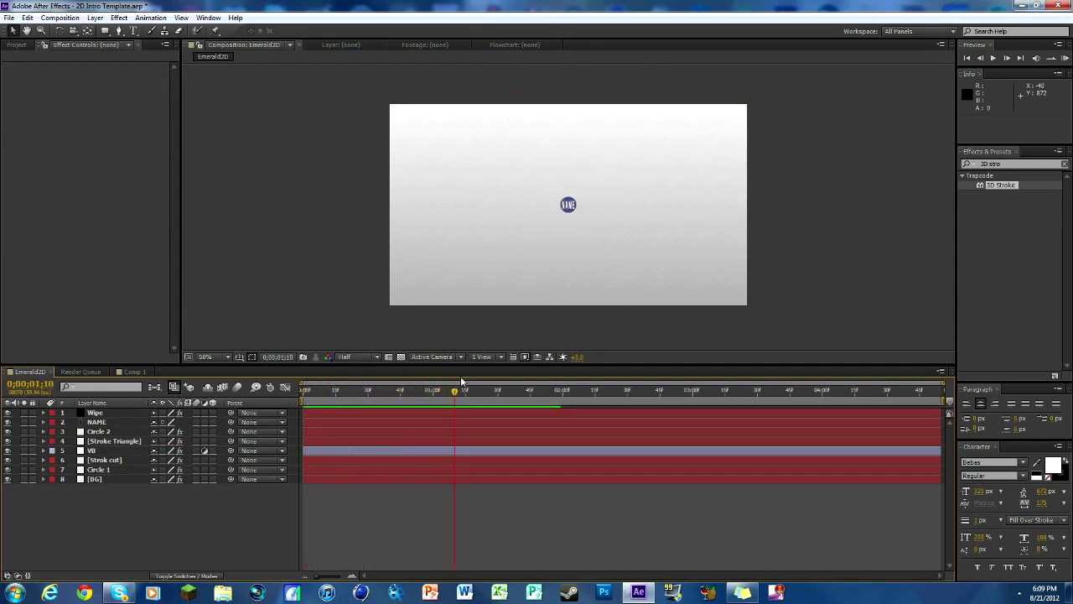
left_click(130, 371)
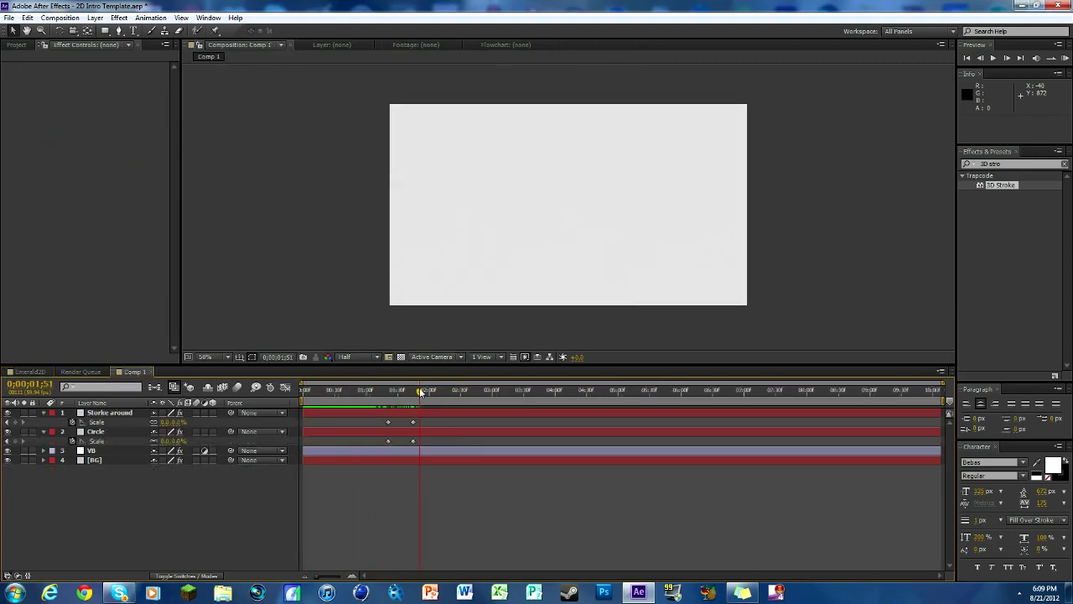
Create a 1280 x 720 px solid named Circle 2 in Comp 1, with the current time at 0;00;01;59.
mouse_move(422, 390)
left_mouse_down()
mouse_move(441, 390)
mouse_move(428, 396)
left_mouse_up()
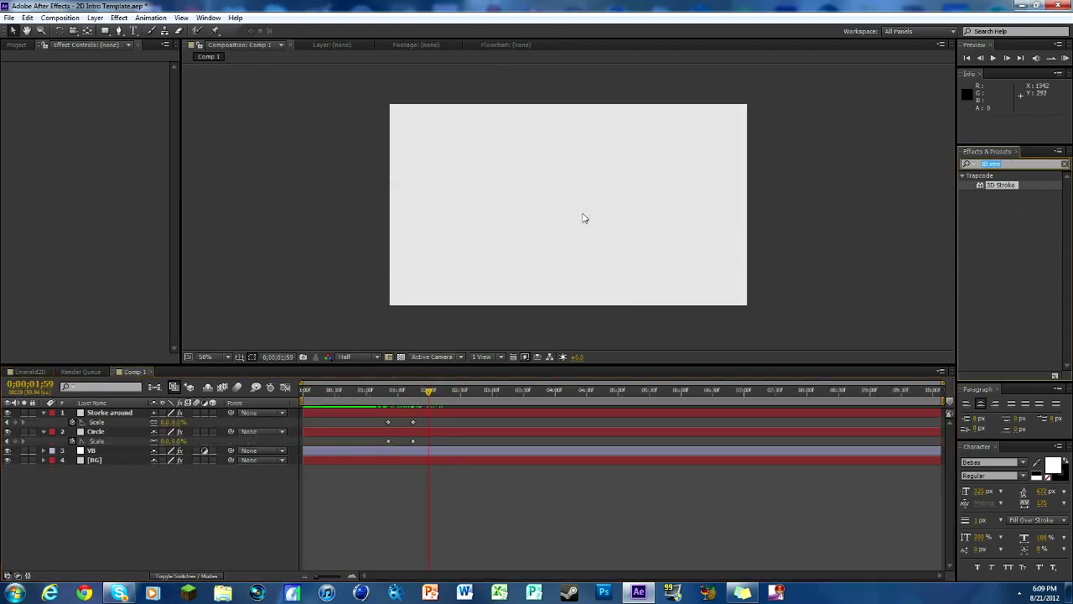
left_click(44, 413)
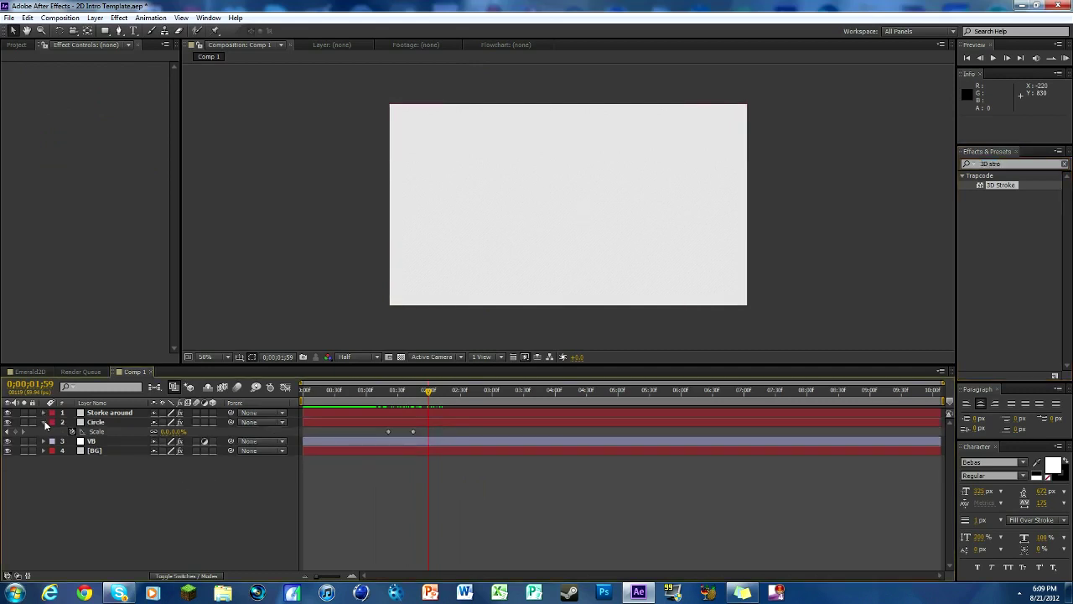
left_click(44, 421)
right_click(104, 480)
mouse_move(159, 360)
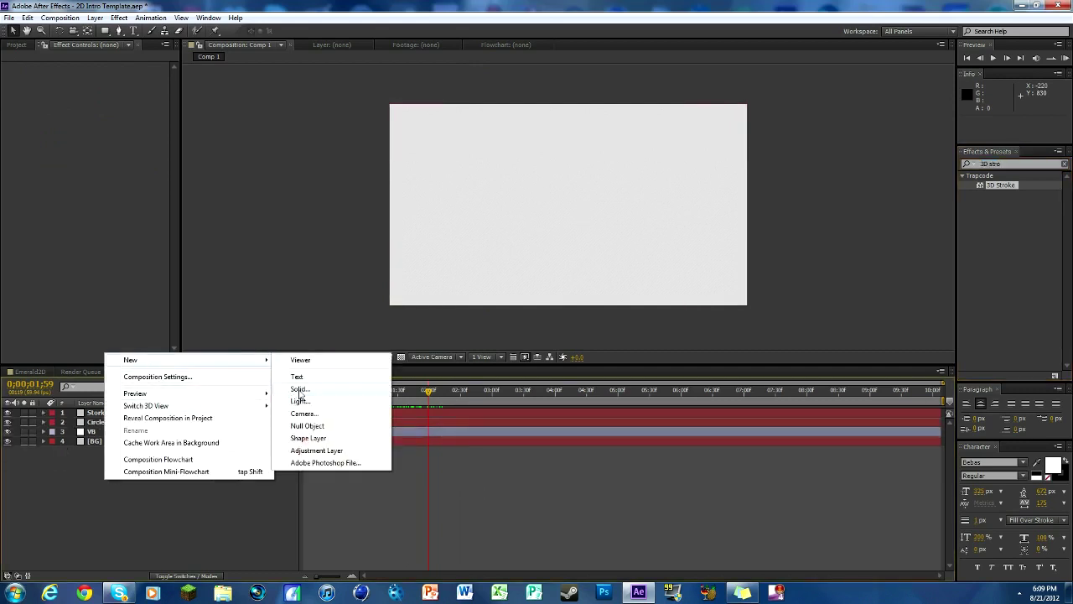
left_click(295, 389)
type("Circle 2")
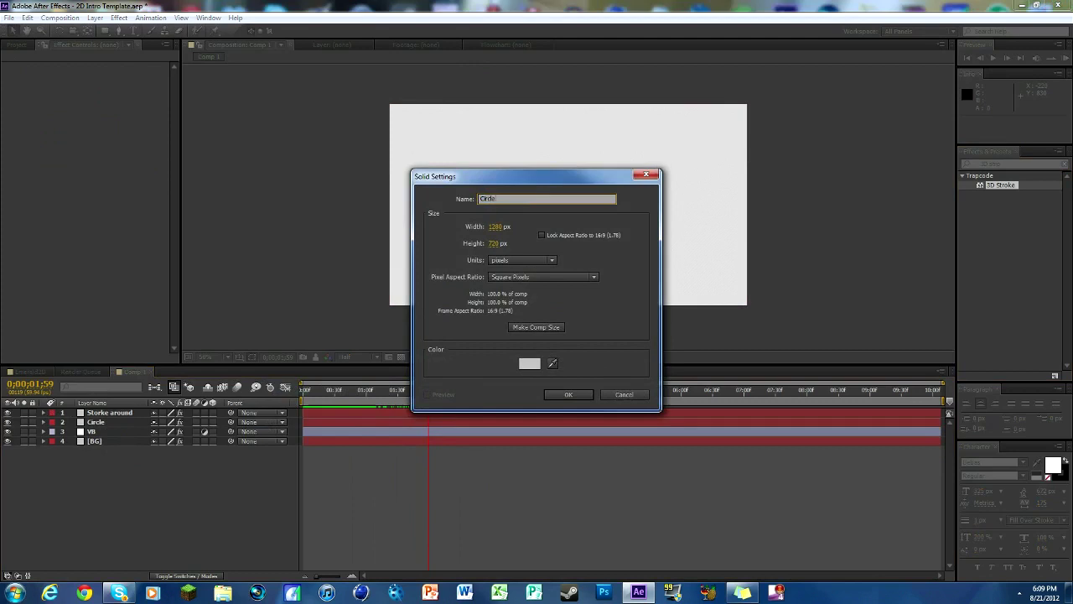
left_click(582, 394)
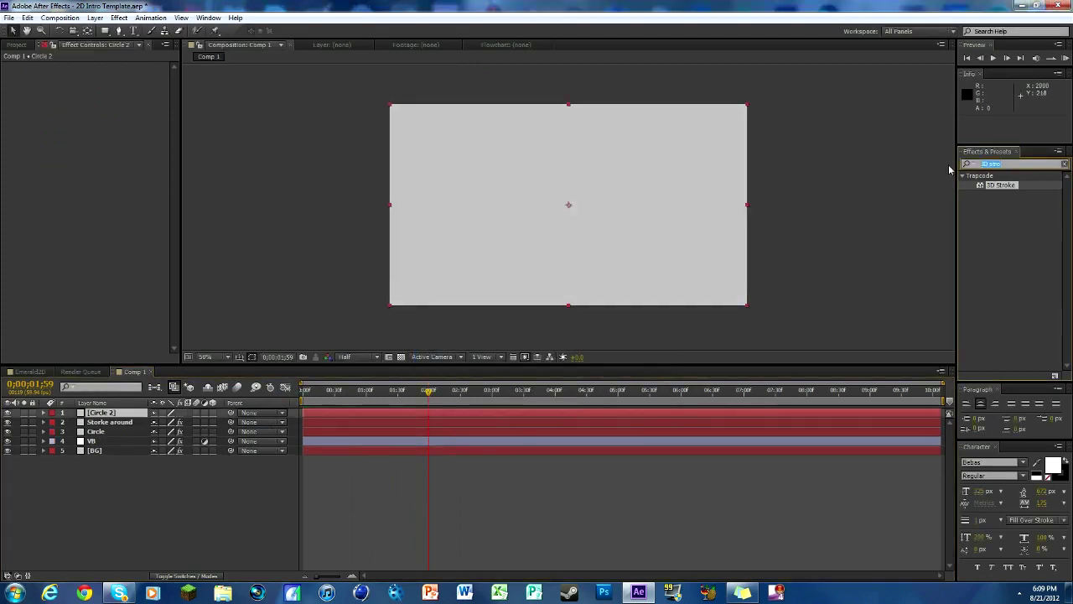
Apply the Circle effect to the Circle 2 layer and set its color to blue 3850B8.
type("circle")
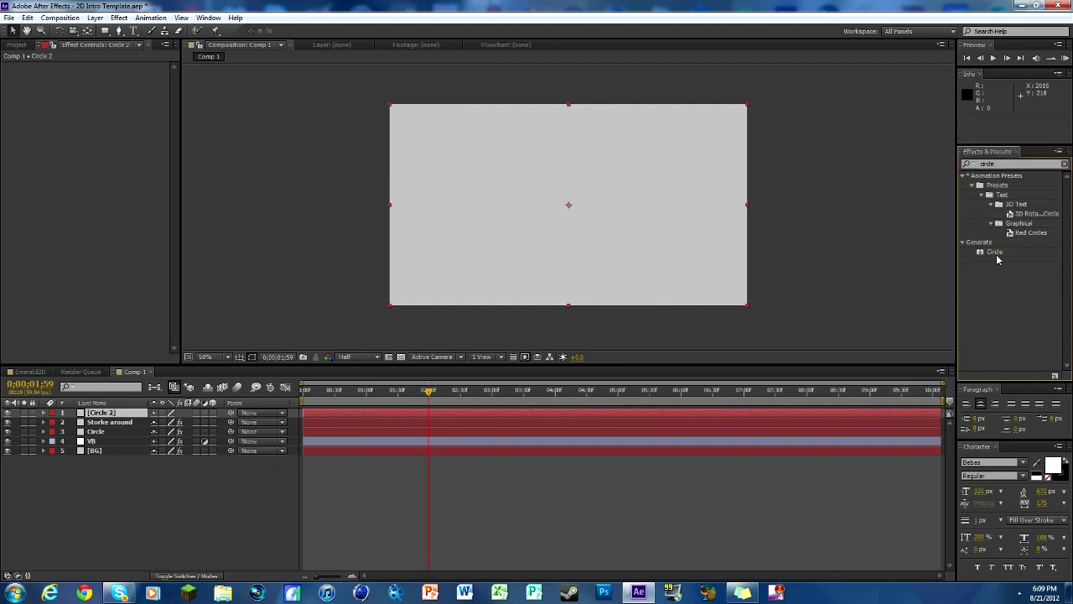
left_click_drag(996, 252, 566, 412)
left_click(105, 132)
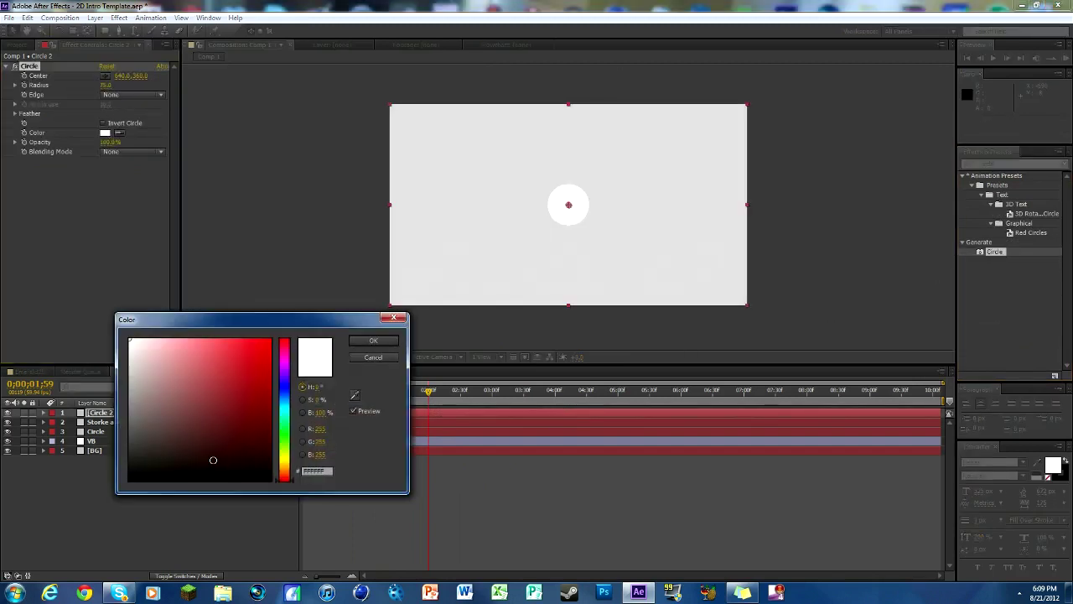
mouse_move(212, 431)
left_mouse_down()
mouse_move(237, 378)
mouse_move(155, 371)
left_mouse_up()
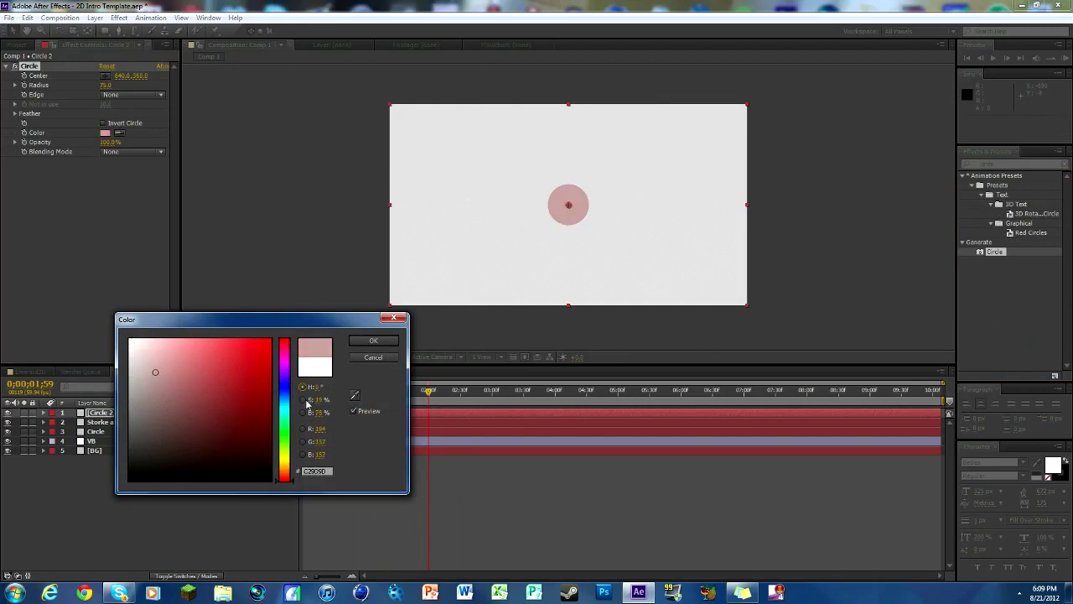
left_click(285, 395)
mouse_move(211, 391)
left_mouse_down()
mouse_move(211, 401)
mouse_move(207, 380)
mouse_move(254, 368)
left_mouse_up()
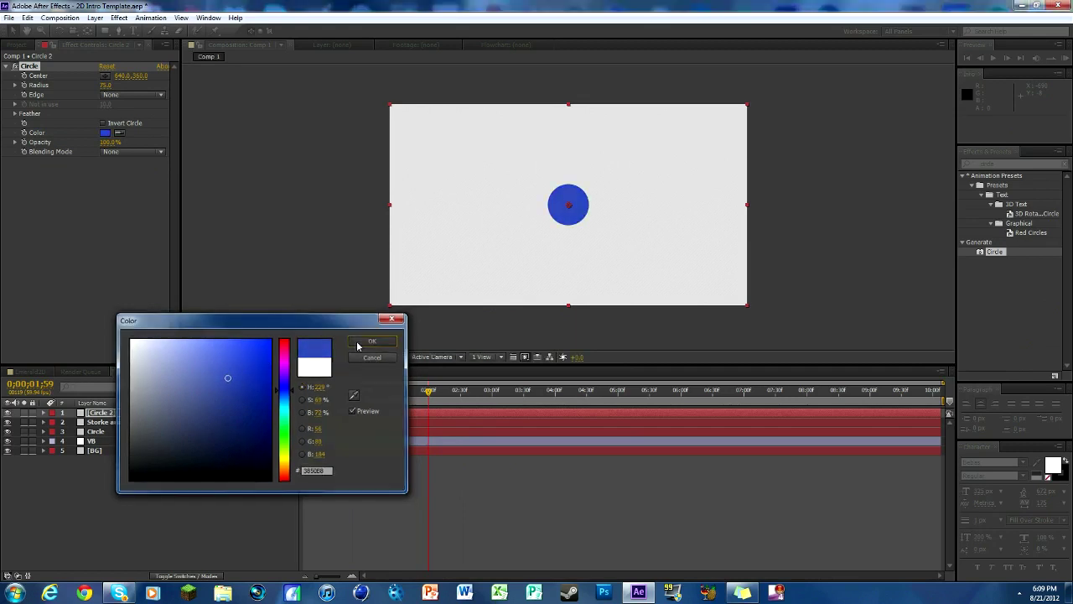
left_click(372, 342)
Set the radius of the blue circle on the Circle 2 layer to 157.
left_click_drag(107, 90, 60, 89)
left_click(108, 85)
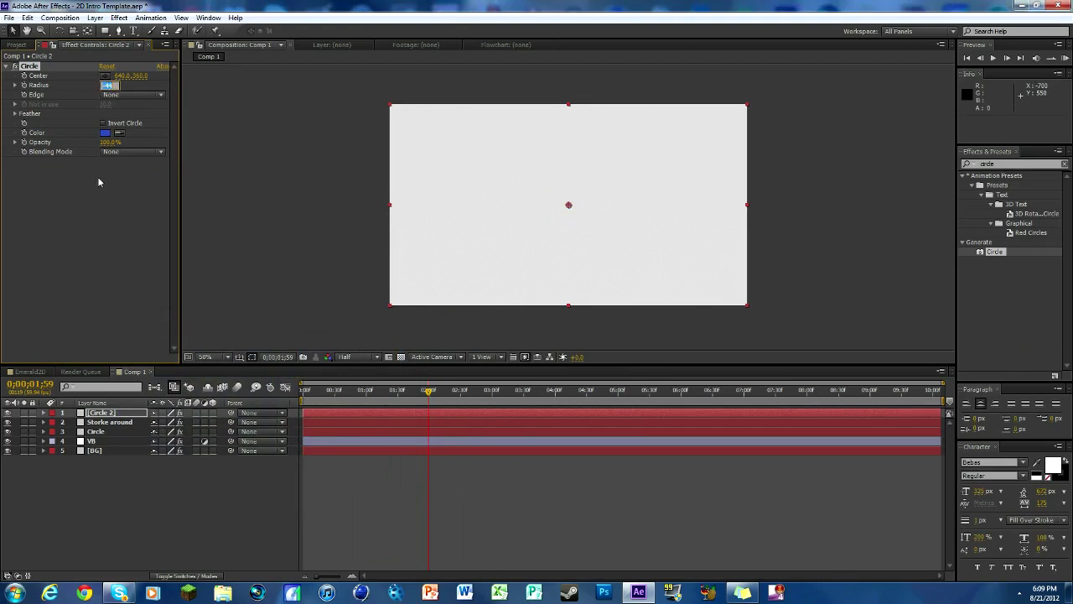
key("Return")
left_click_drag(120, 78, 186, 82)
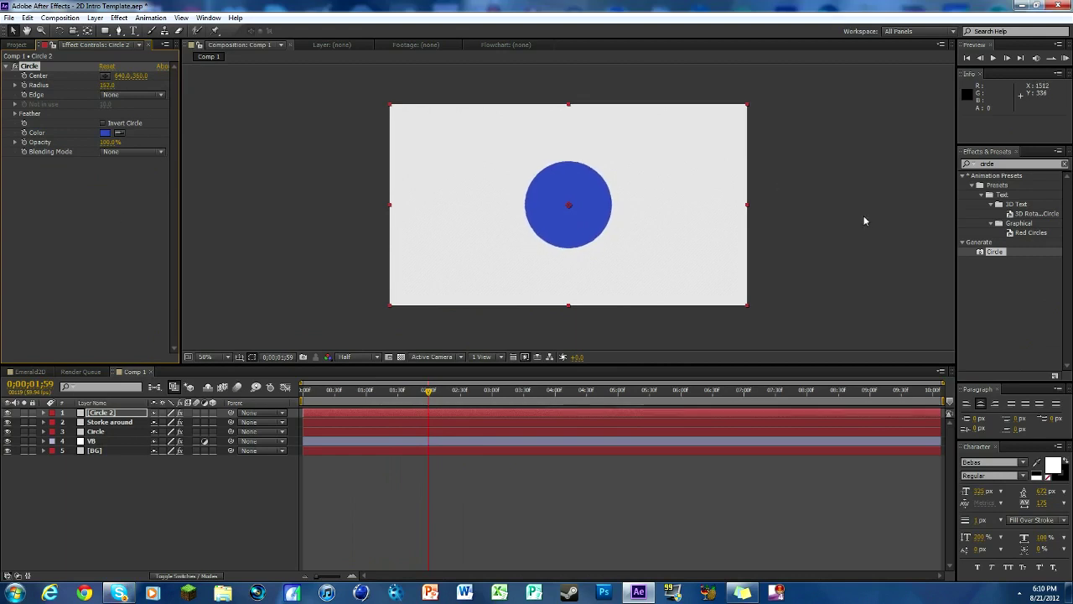
left_click(118, 414)
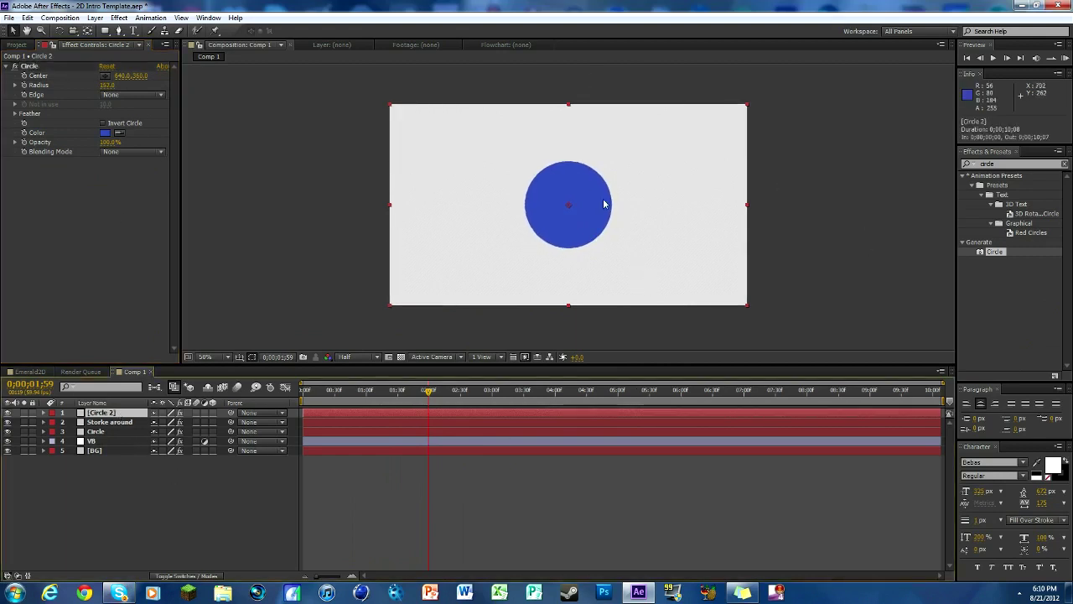
Add a white text layer reading LIKE and move it over the blue circle.
left_click(132, 31)
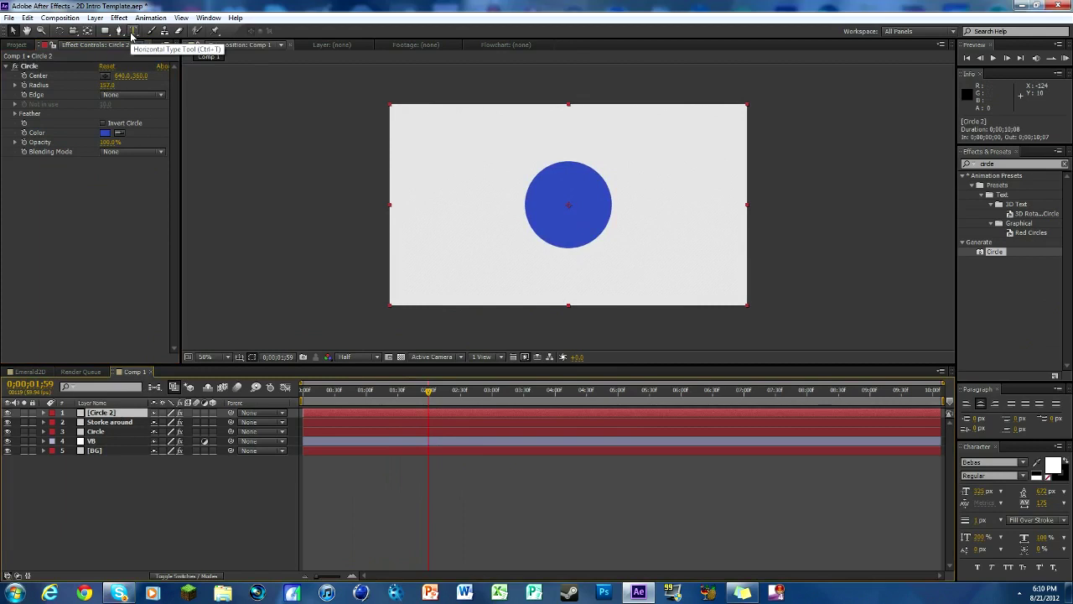
left_click(486, 246)
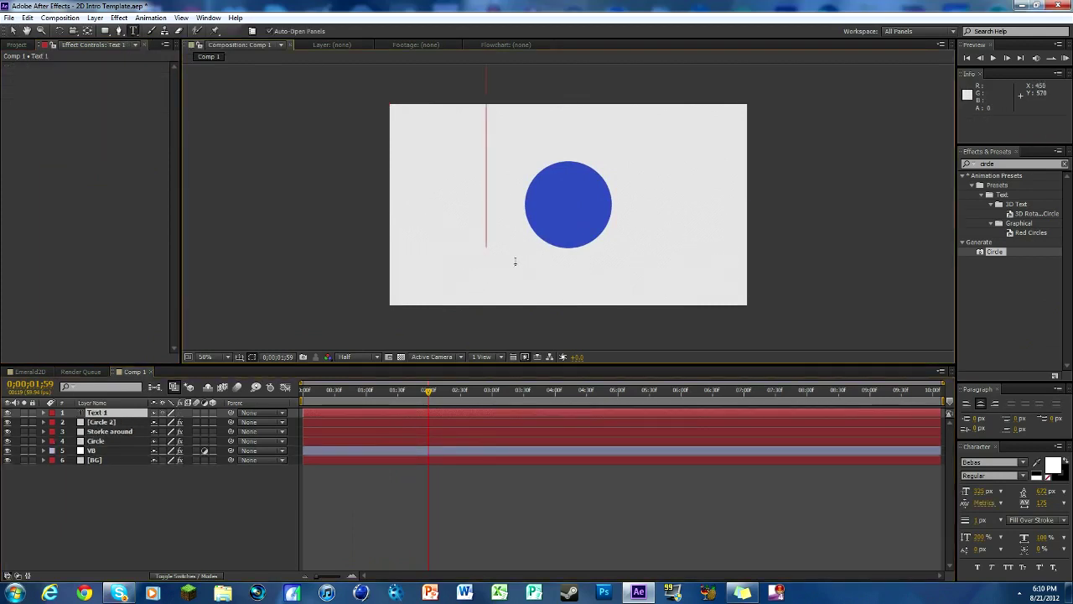
type("LIK")
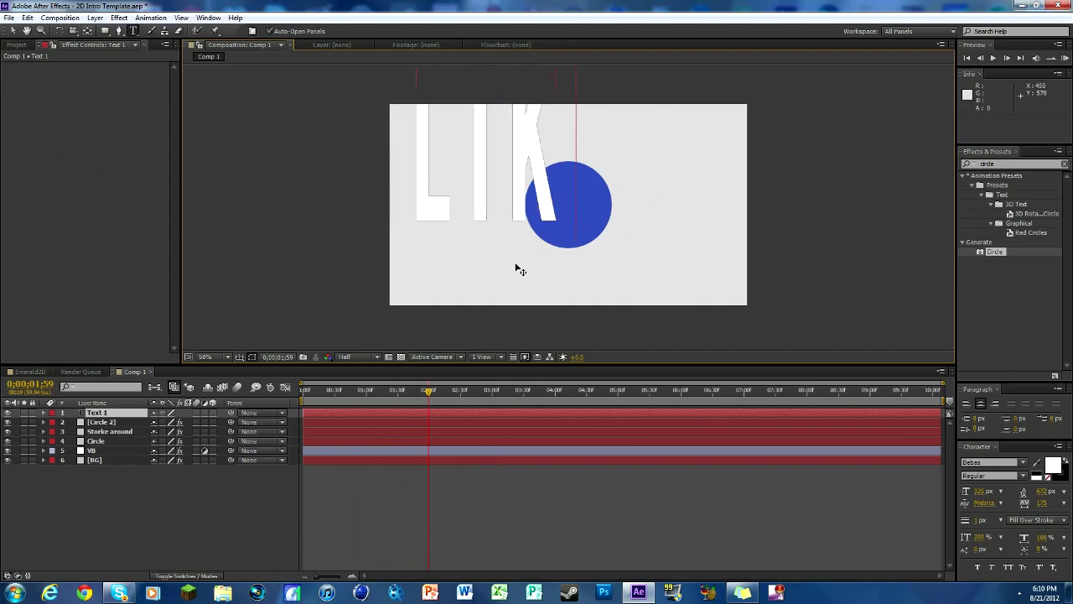
type("E")
left_click(13, 30)
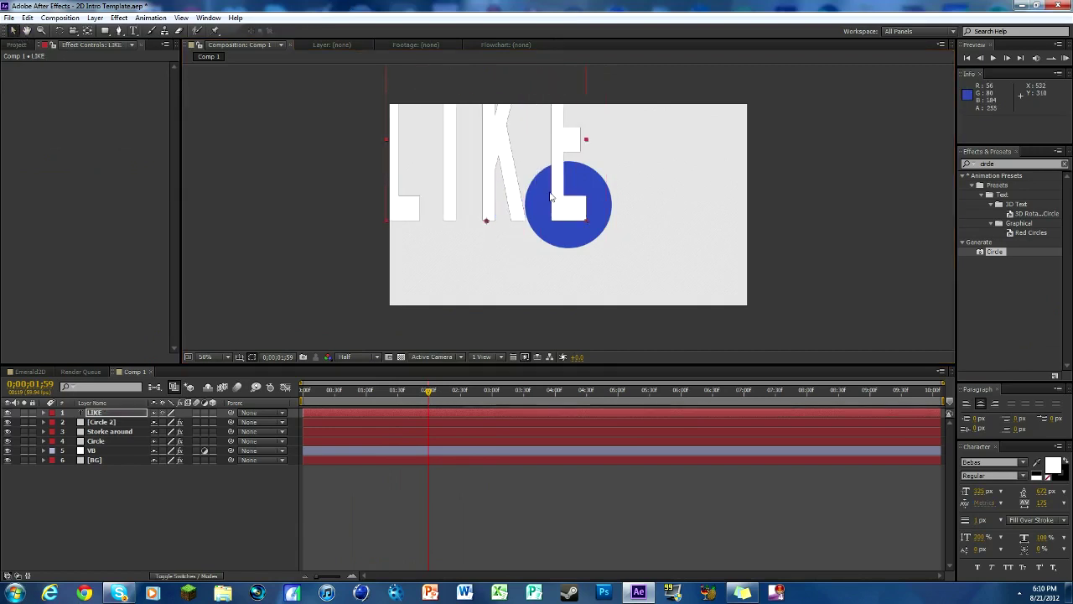
left_click_drag(617, 246, 600, 235)
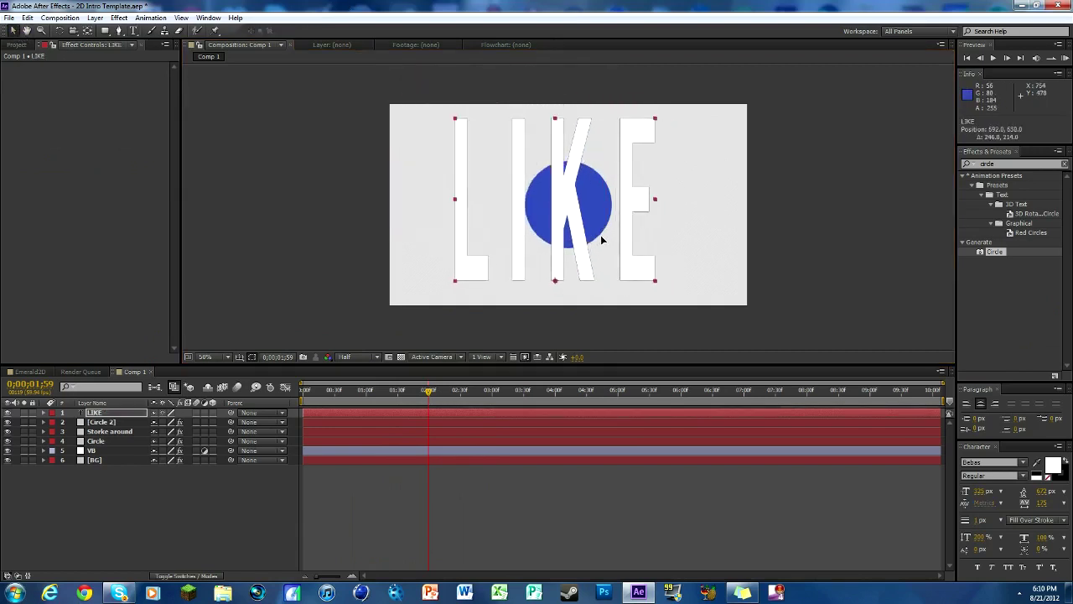
Scale down the LIKE text layer to fit inside the blue circle and move it to the circle's center.
left_click_drag(560, 118, 558, 137)
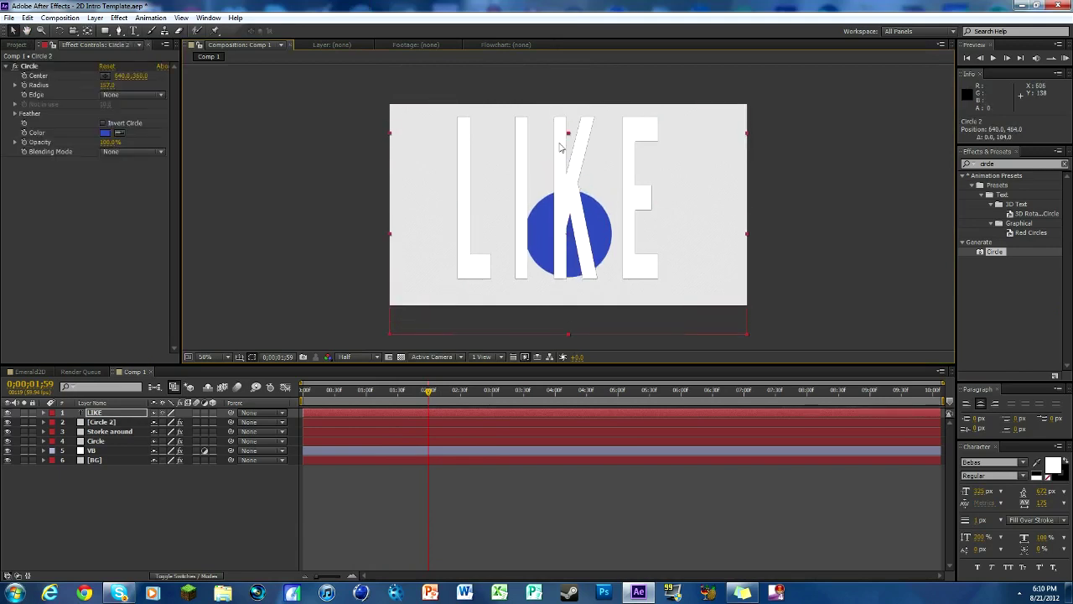
key("ctrl+z")
left_click(556, 119)
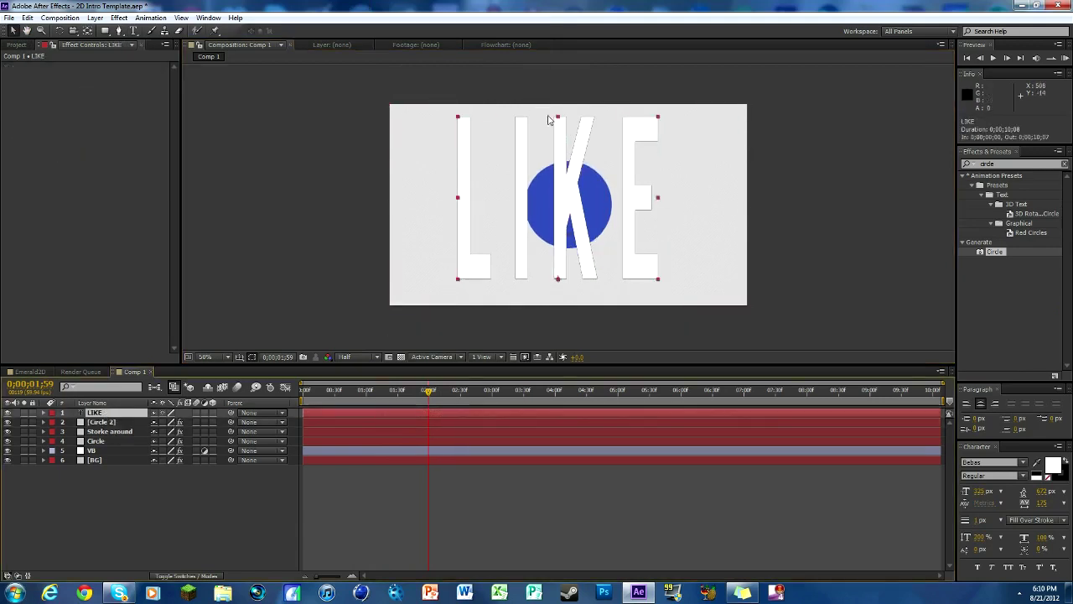
left_click_drag(559, 122, 560, 256)
left_click_drag(659, 263, 583, 207)
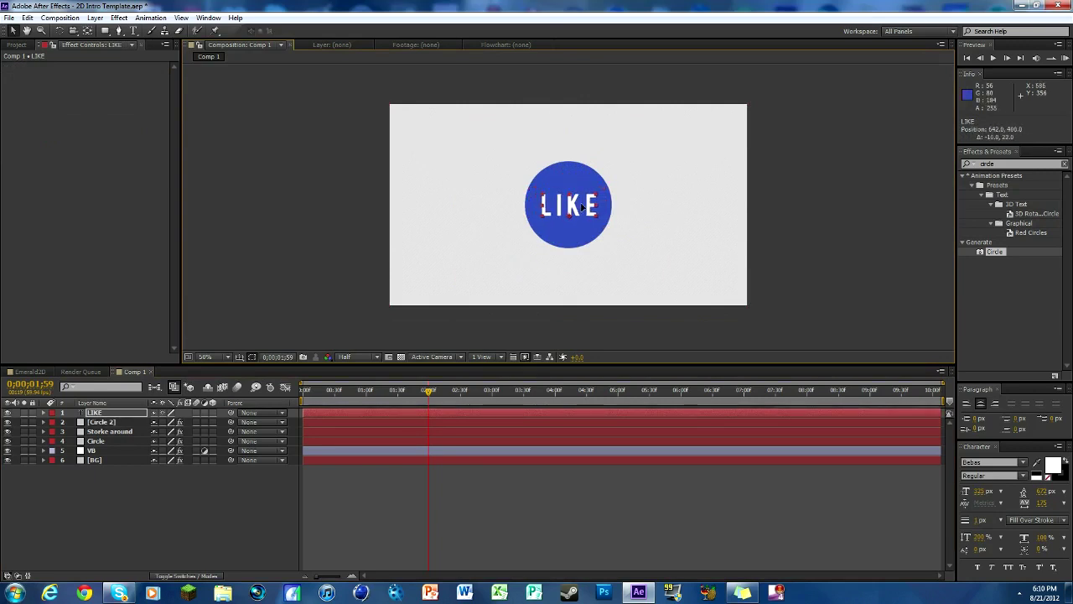
Set the LIKE layer's anchor point to 0, -284 so it sits in the middle of the letters.
left_click(119, 411)
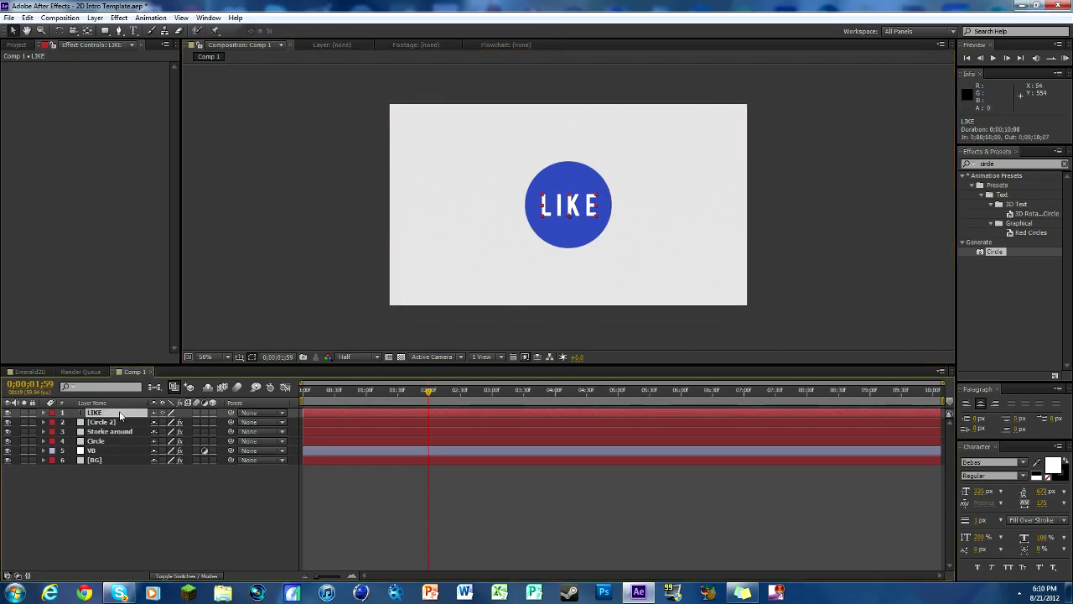
left_click(44, 413)
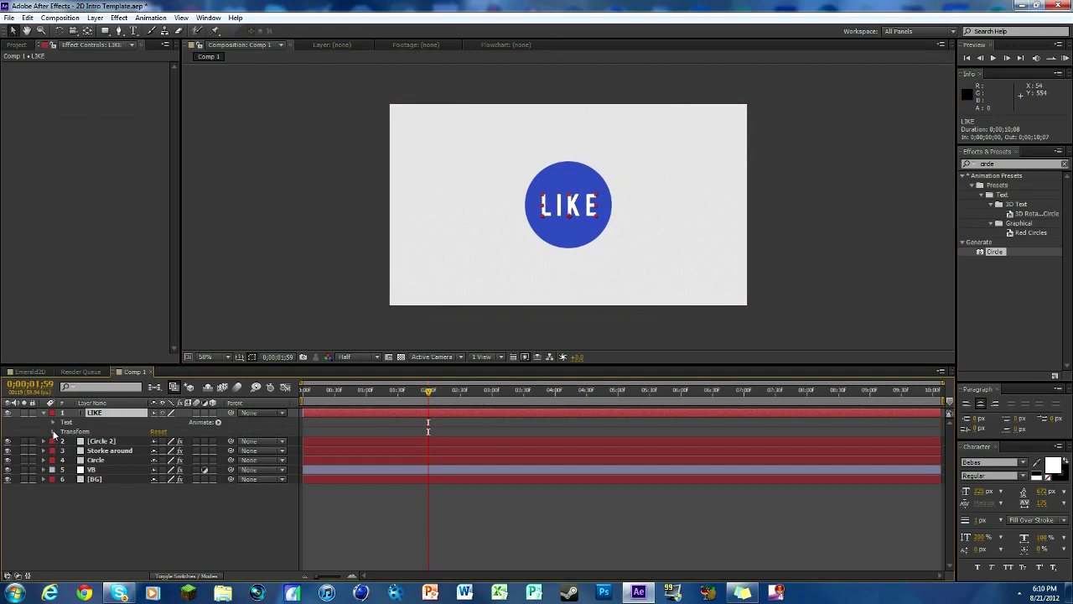
left_click(53, 431)
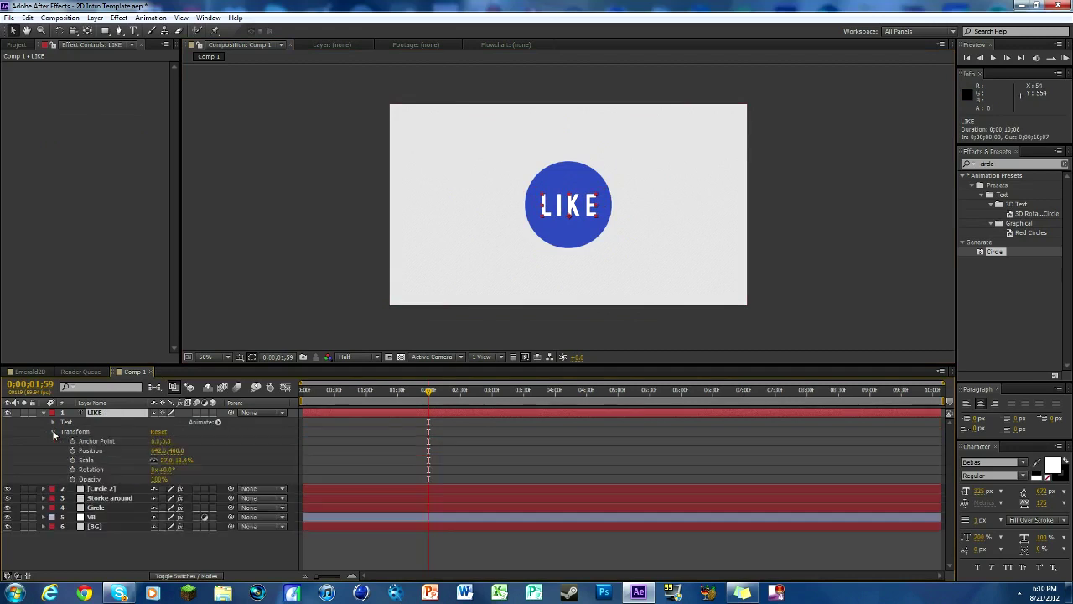
left_click(166, 441)
left_click_drag(164, 441, 19, 447)
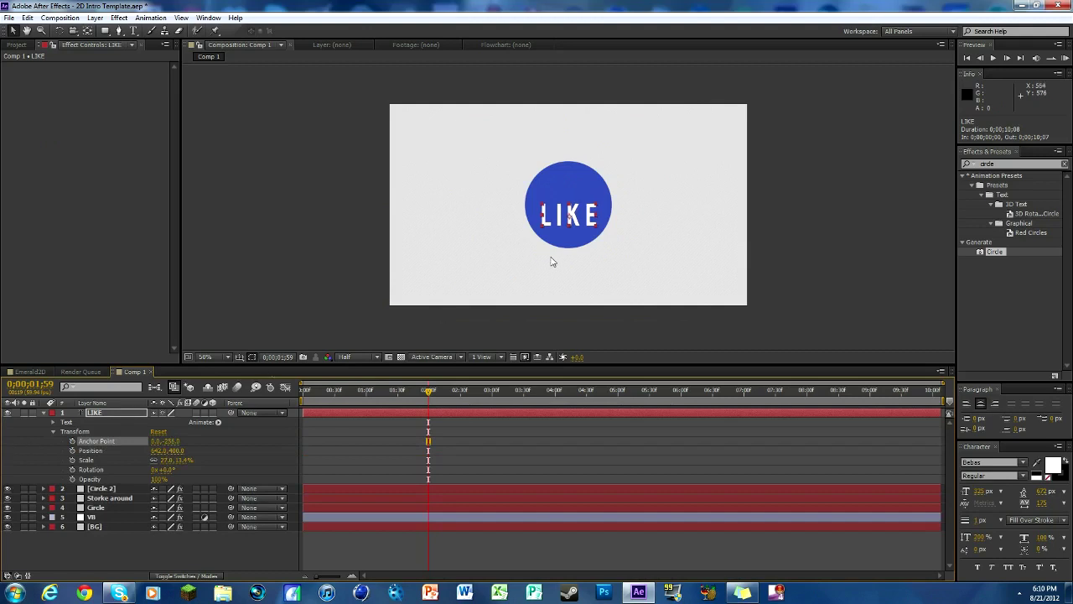
scroll(551, 252, "up", 6)
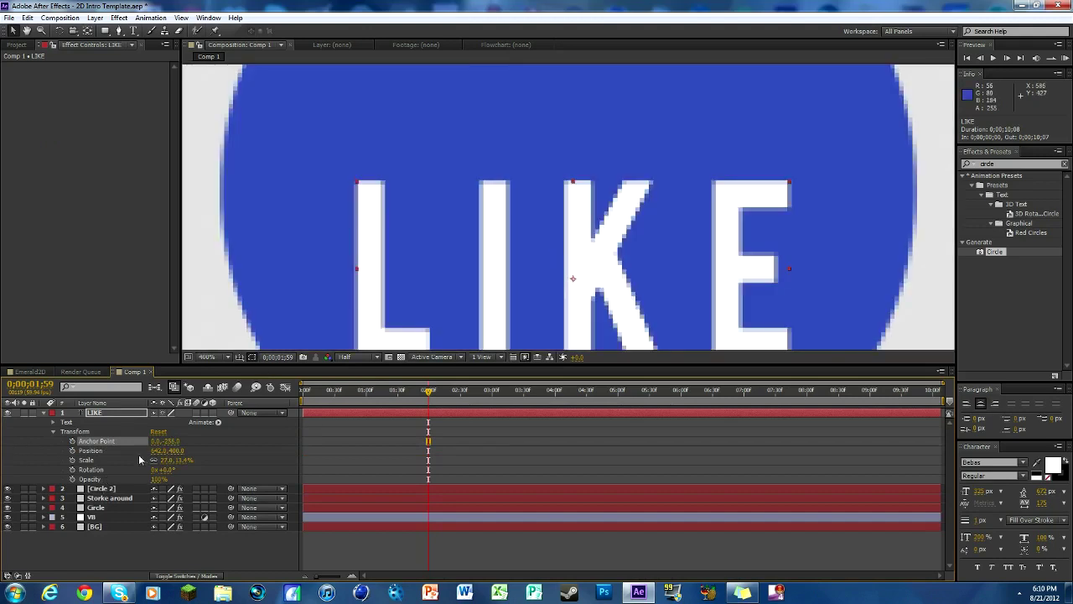
left_click_drag(172, 442, 155, 441)
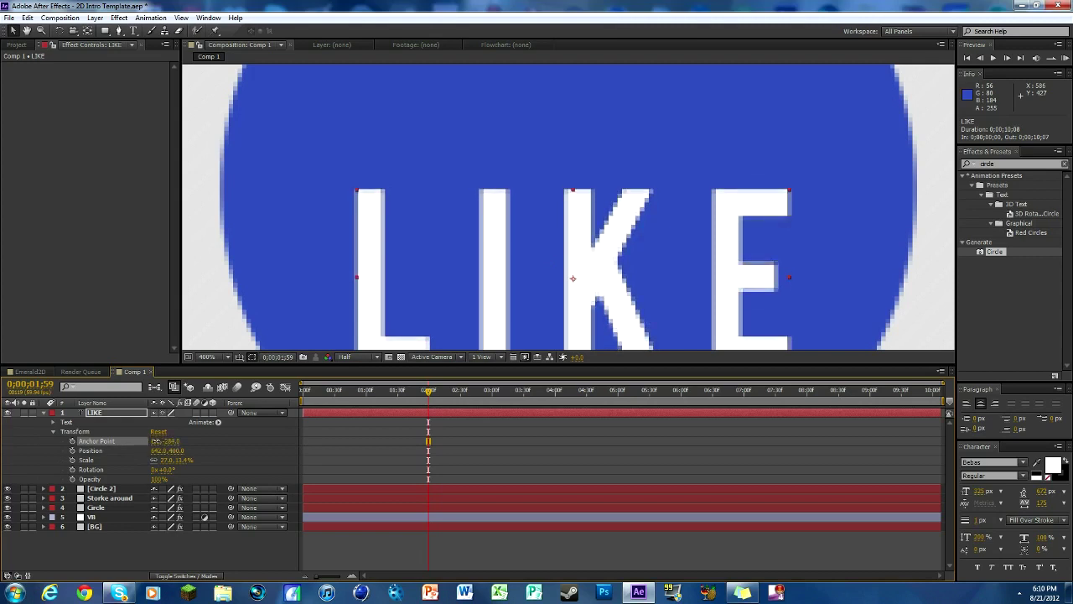
Set the LIKE layer's position to 642, 362 to center the text in the blue circle again.
left_click_drag(183, 450, 126, 441)
scroll(431, 330, "down", 6)
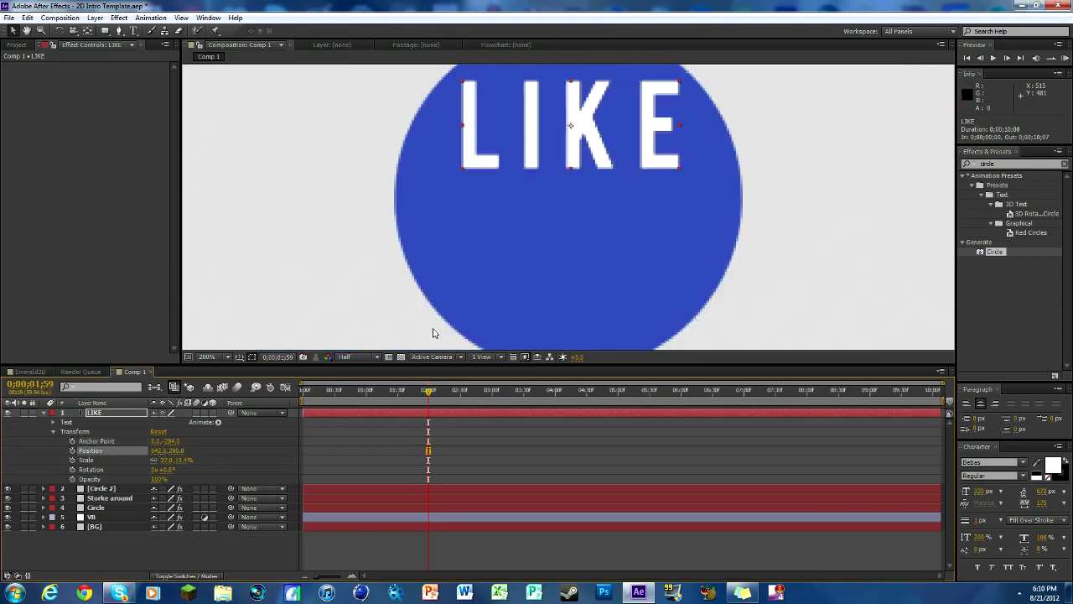
left_click_drag(174, 452, 215, 444)
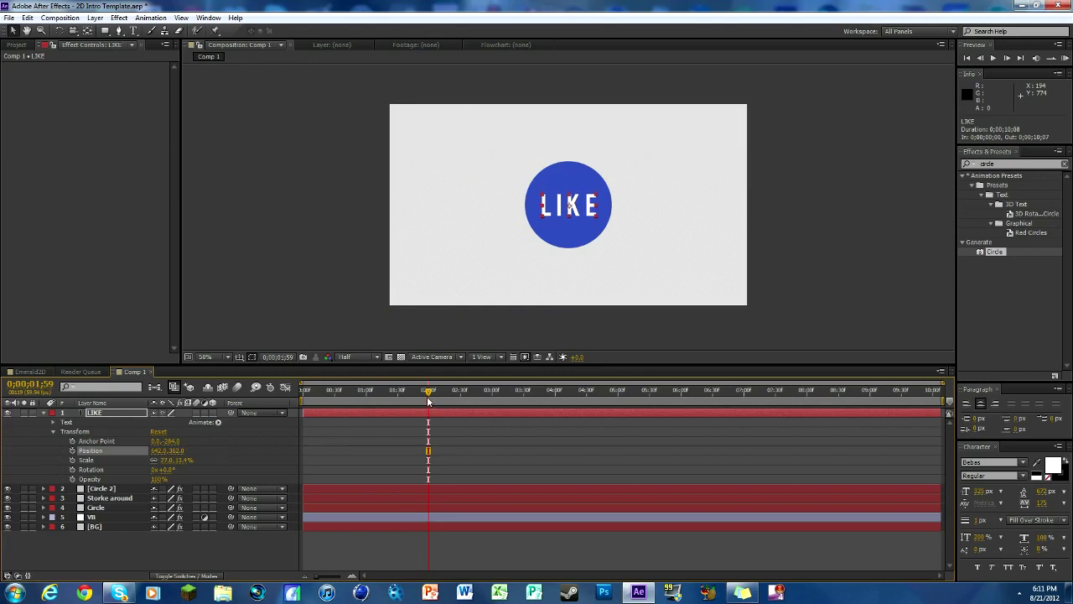
Add scale keyframes to the LIKE and Circle 2 layers at 0;00;01;59 and 0;00;02;29.
left_click(72, 461)
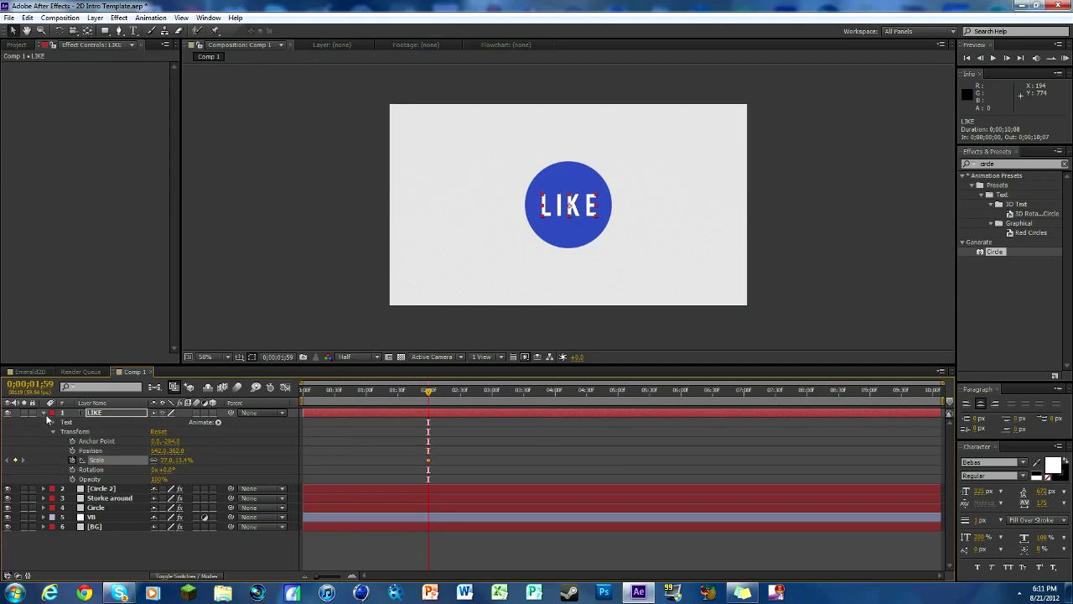
left_click(66, 487)
key("alt+shift+s")
left_click(72, 498)
left_click(325, 412)
key("u")
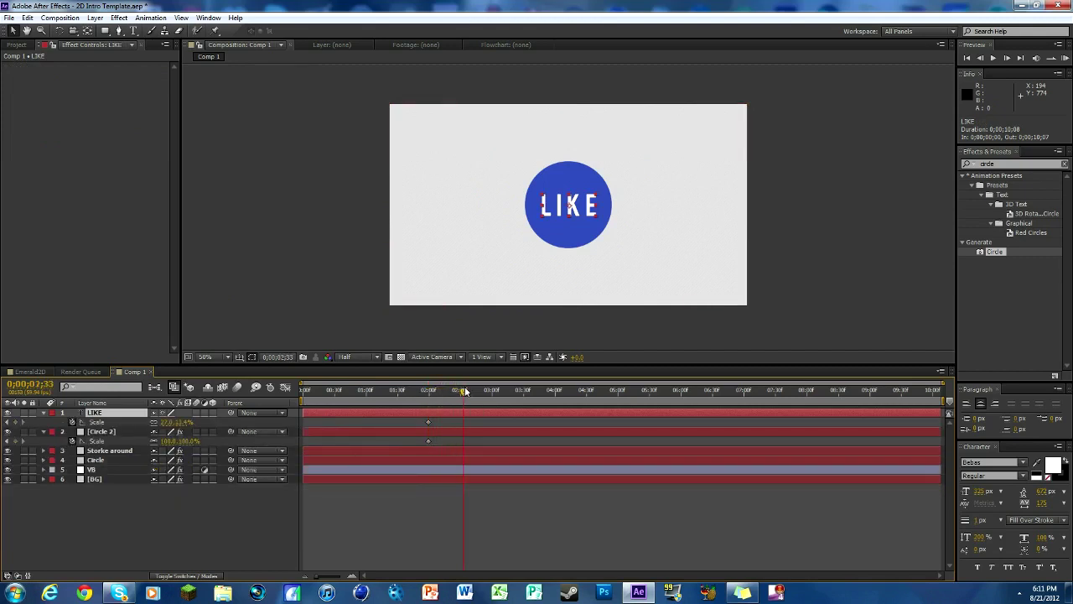
left_click(14, 421)
left_click(15, 441)
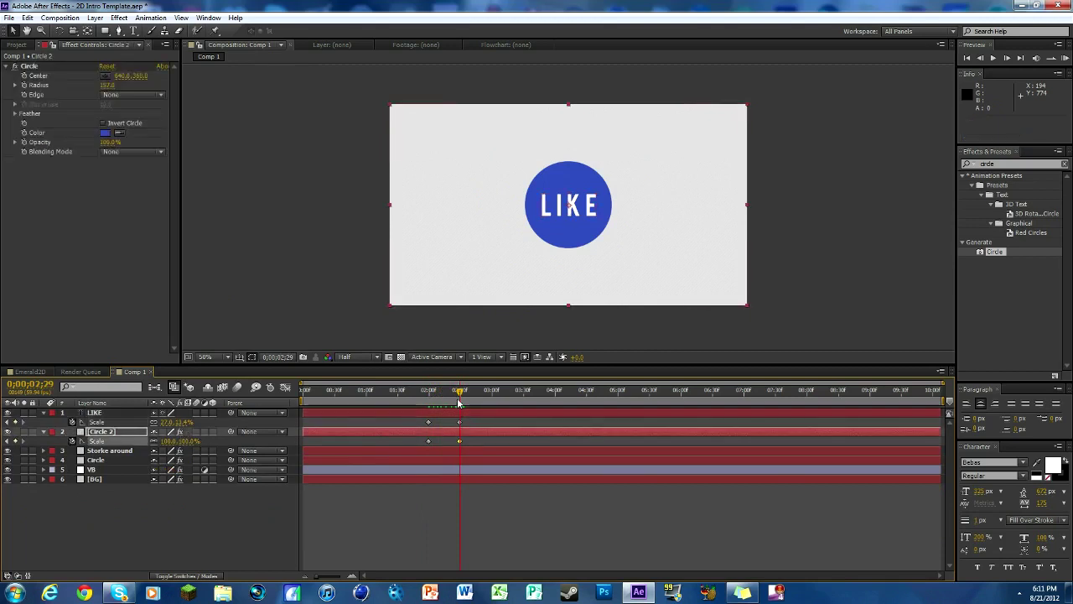
Set the scale of both the LIKE and Circle 2 layers to 0% at 0;00;01;59 and preview the growth.
left_click_drag(460, 392, 430, 394)
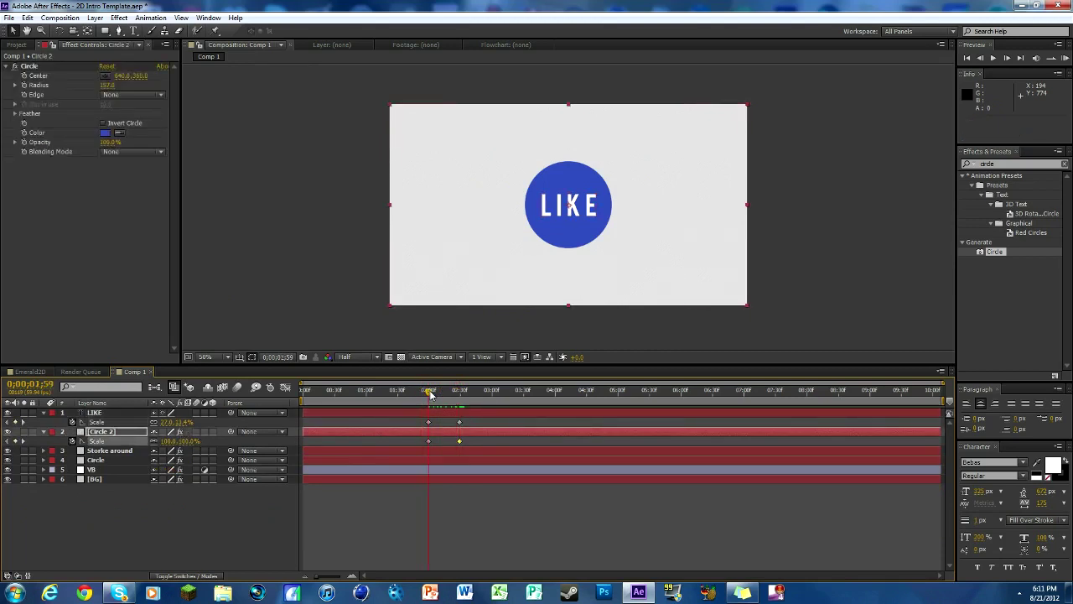
left_click_drag(167, 421, 147, 423)
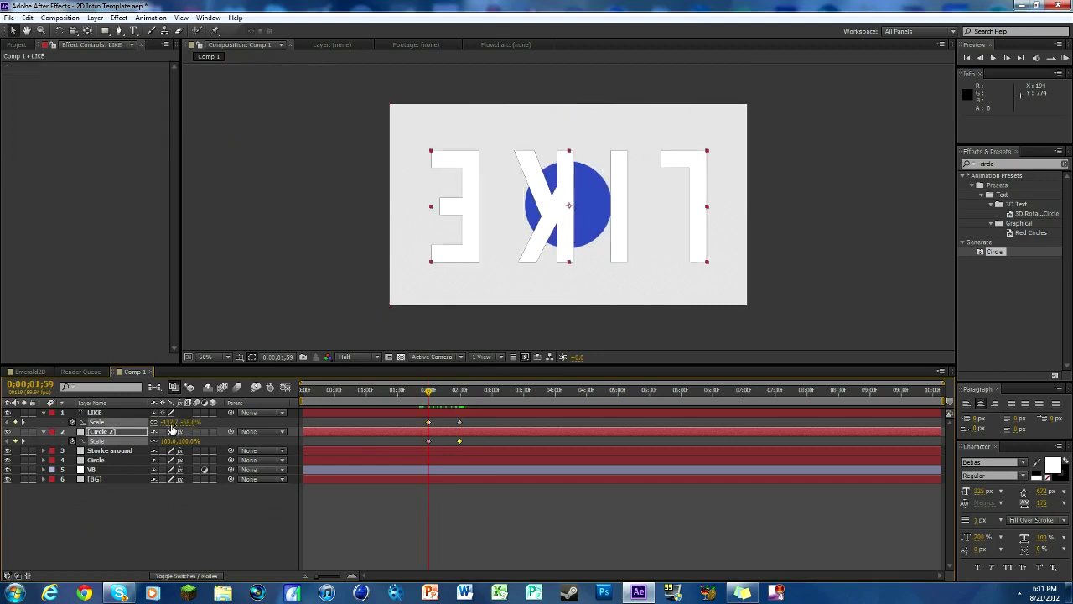
left_click(189, 422)
type("0")
key("Return")
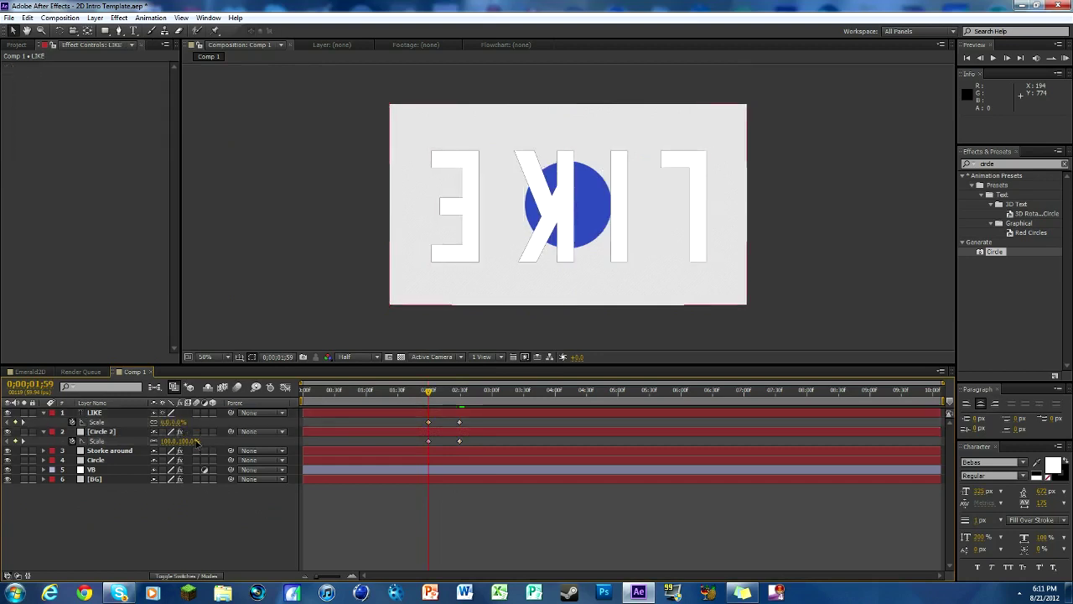
type("0")
key("Return")
left_click_drag(429, 392, 471, 382)
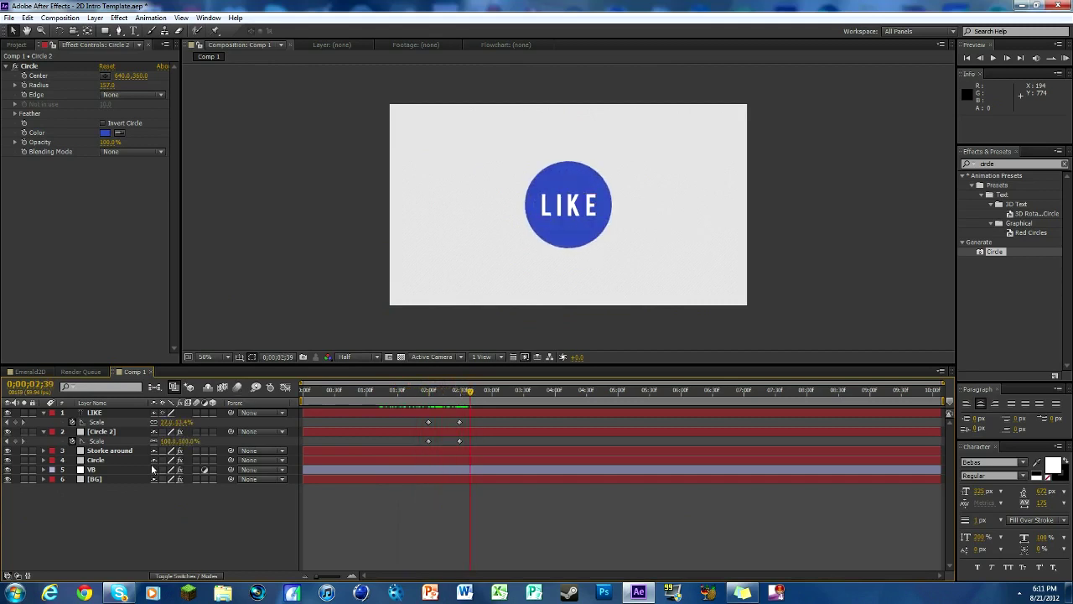
Check the circle, text and triangle in the Emerald2D reference composition, then return to Comp 1.
left_click(31, 371)
mouse_move(462, 385)
left_mouse_down()
mouse_move(496, 385)
mouse_move(476, 393)
left_mouse_up()
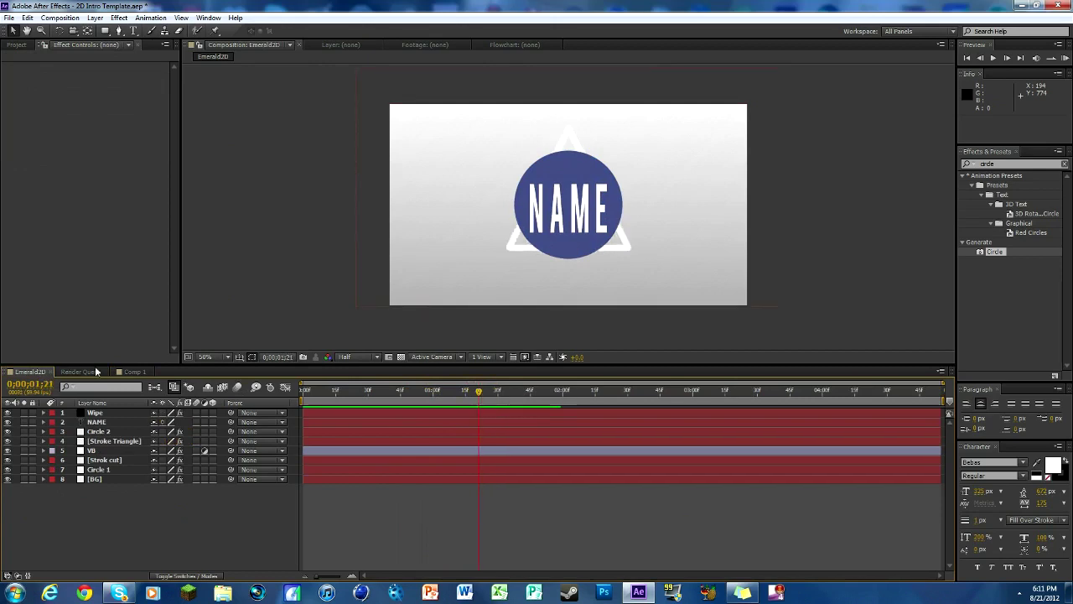
left_click(135, 372)
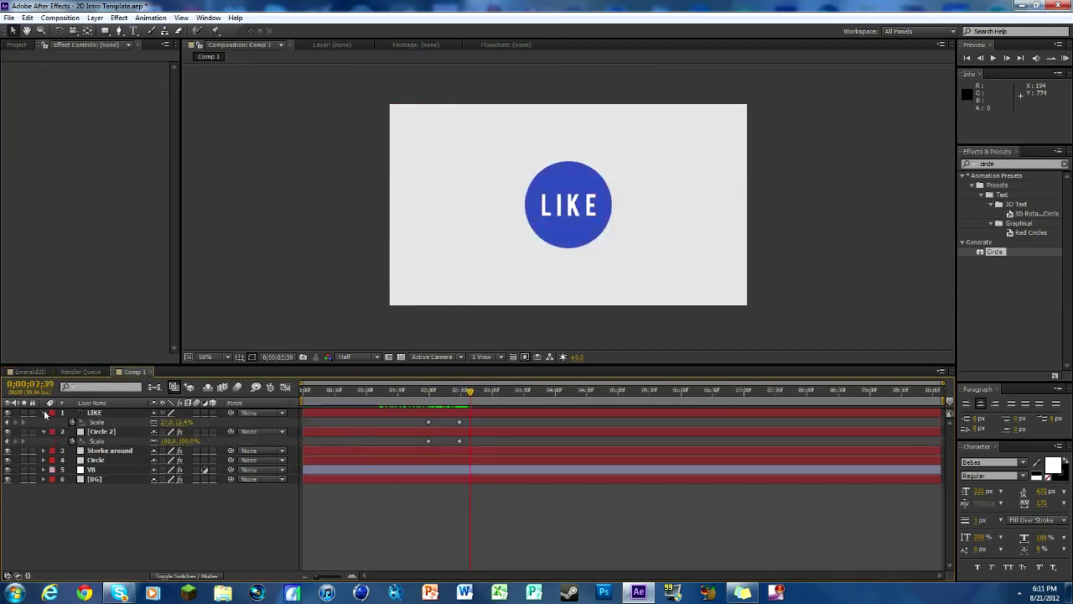
Collapse the LIKE and Circle 2 layers and create a 1280 x 720 px solid named Triangle.
left_click(44, 413)
left_click(44, 422)
left_click(54, 431)
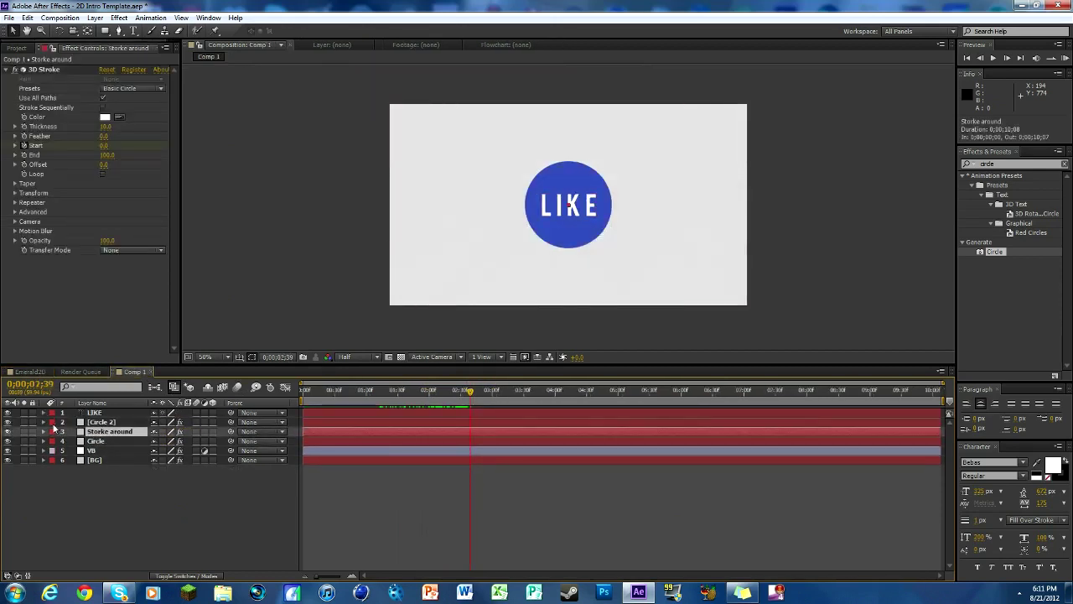
right_click(101, 496)
mouse_move(180, 378)
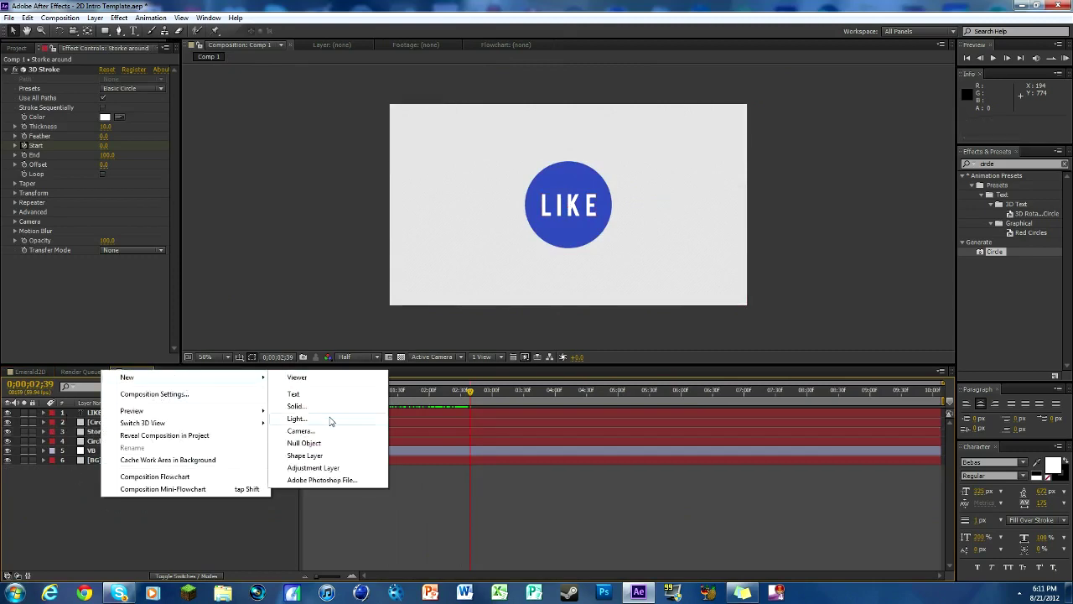
left_click(318, 408)
type("Ti")
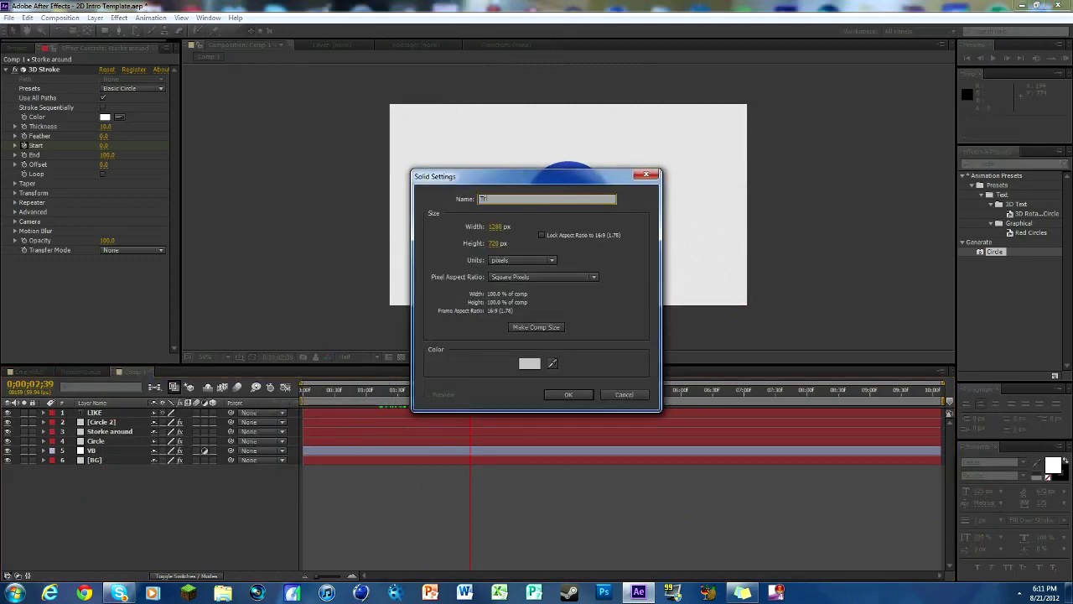
left_click(569, 394)
Apply the 3D Stroke effect to the Triangle layer with the Basic Triangle preset.
type("3D")
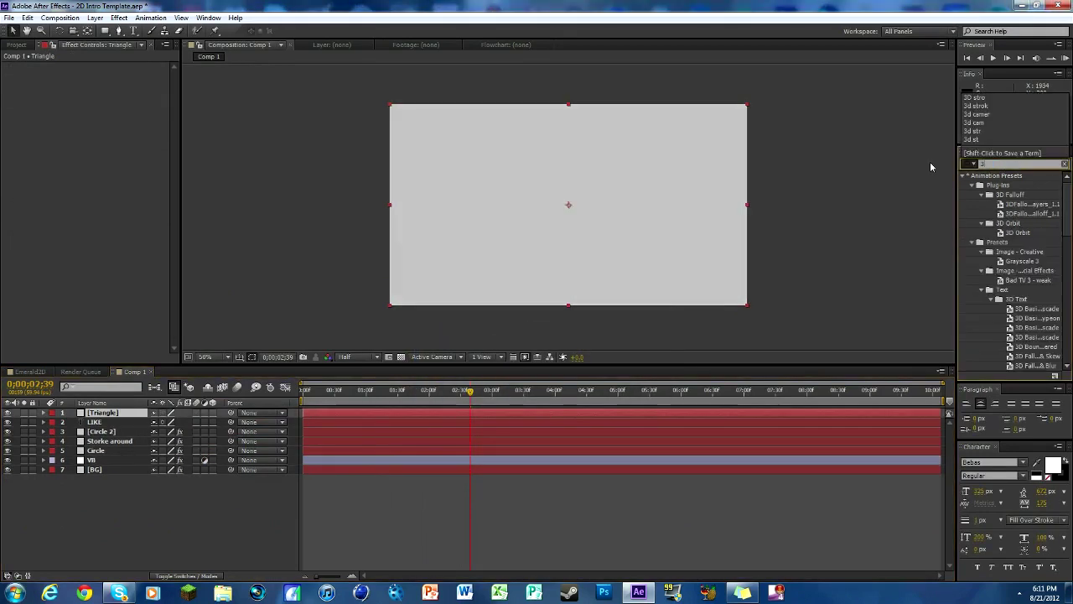
mouse_move(1068, 209)
left_mouse_down()
mouse_move(1062, 298)
mouse_move(1040, 351)
mouse_move(779, 412)
left_mouse_up()
left_click(131, 86)
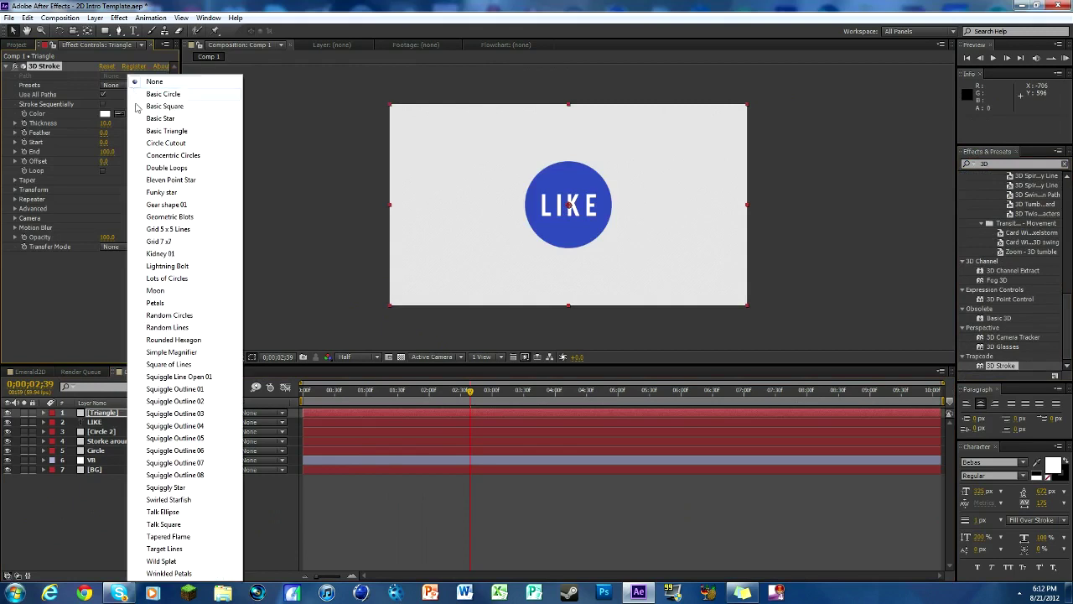
left_click(171, 135)
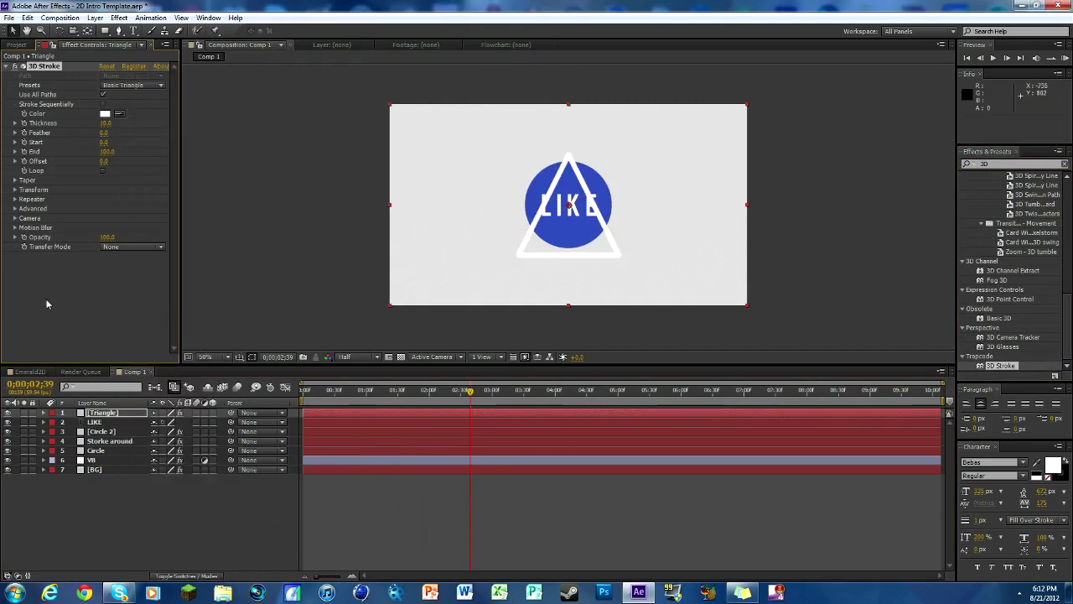
Set the Triangle layer's position to 640, 321 and place the layer directly below Circle 2.
key("alt+shift+p")
key("shift+Up")
key("shift+Up")
key("shift+Up")
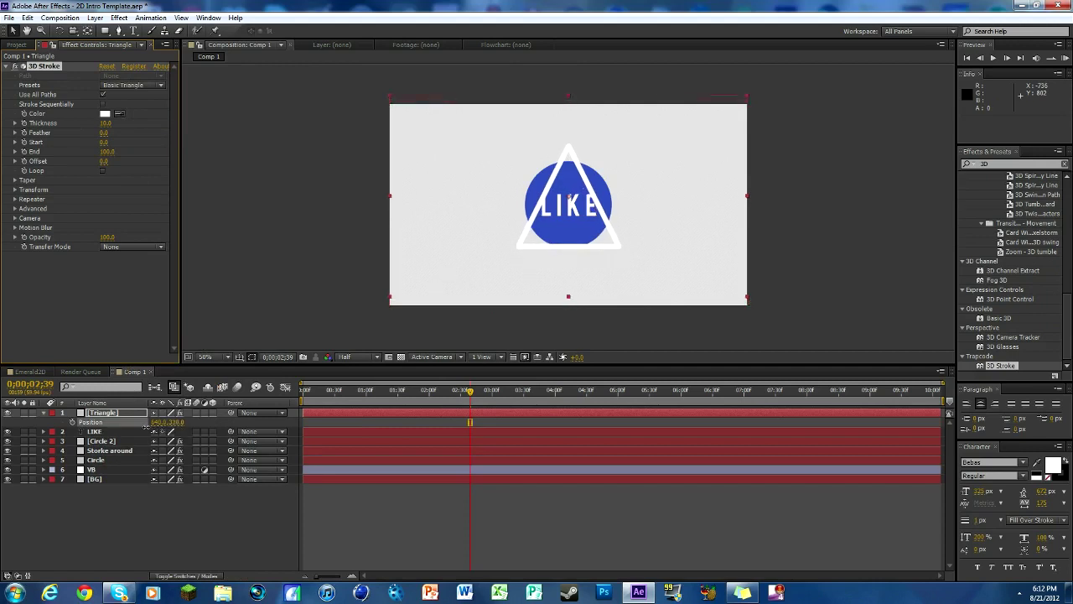
key("shift+Down")
left_click(217, 478)
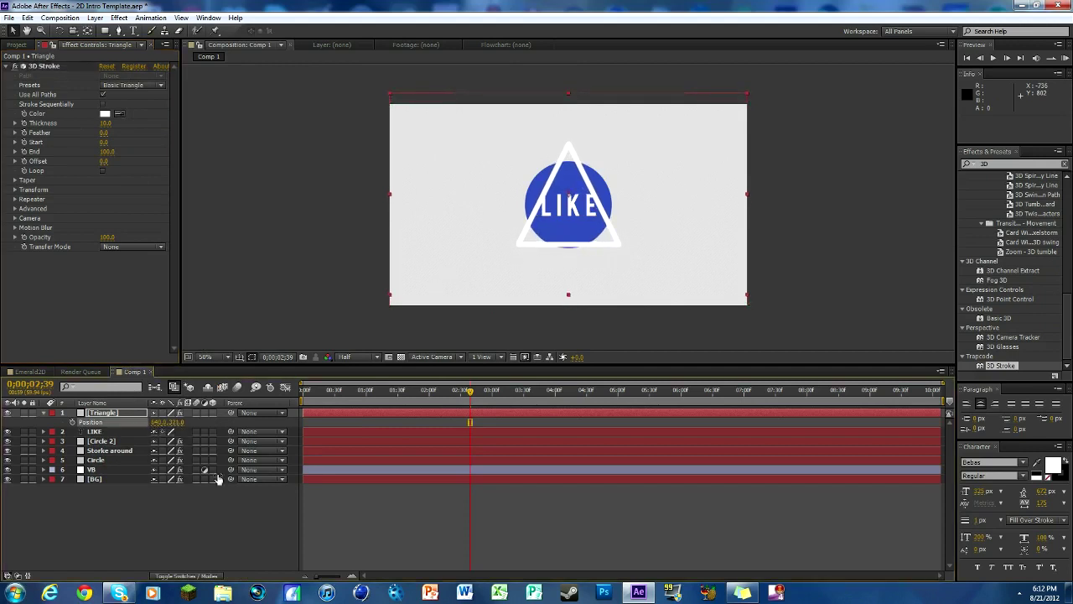
left_click(117, 414)
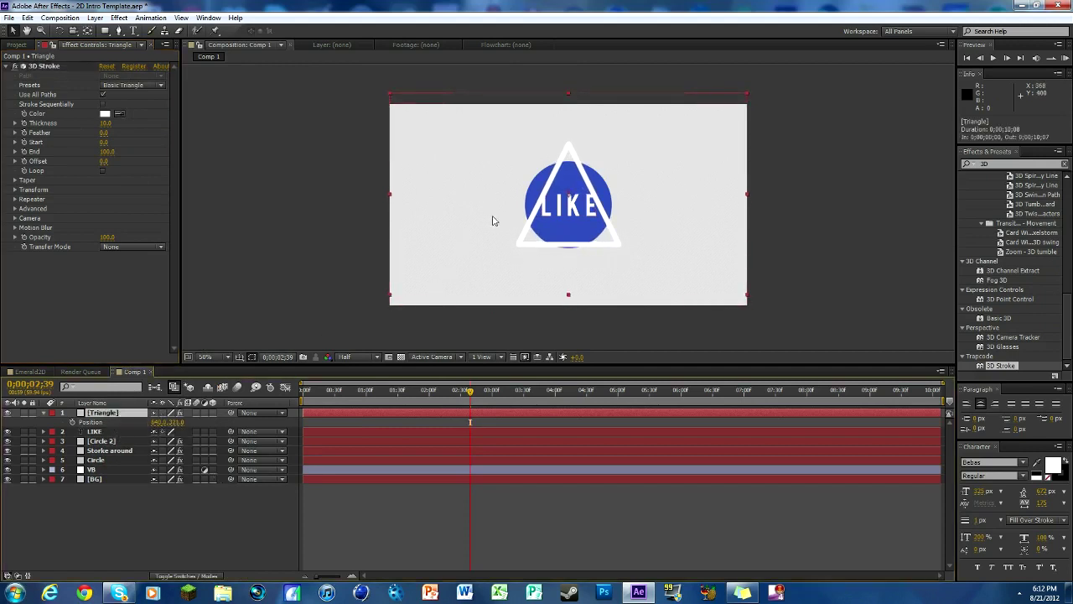
left_click_drag(108, 415, 107, 450)
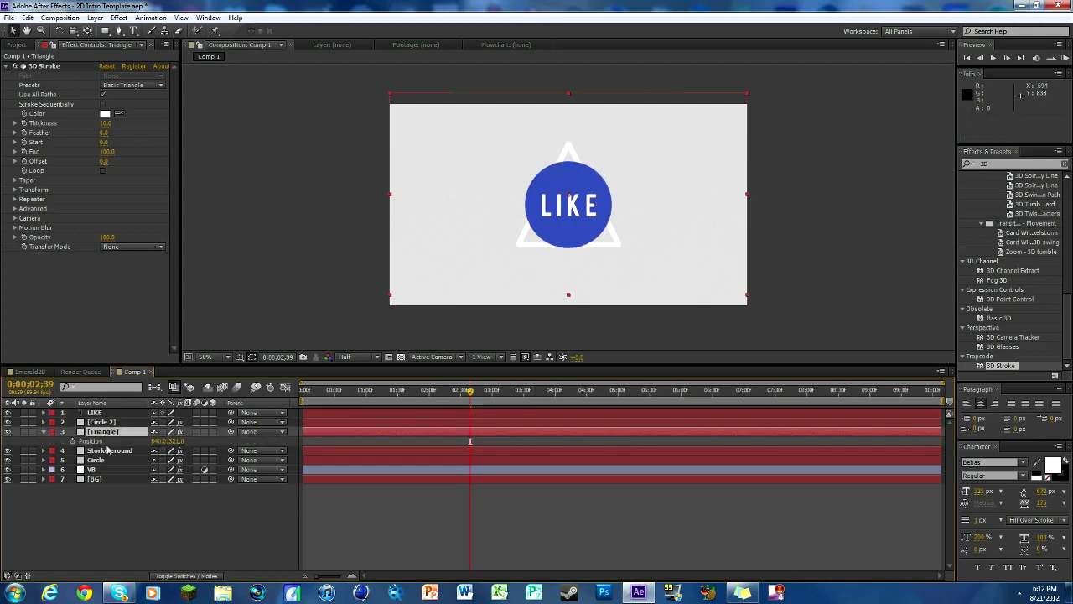
Add a scale keyframe of 0% to the Triangle layer at 0;00;02;36.
key("s")
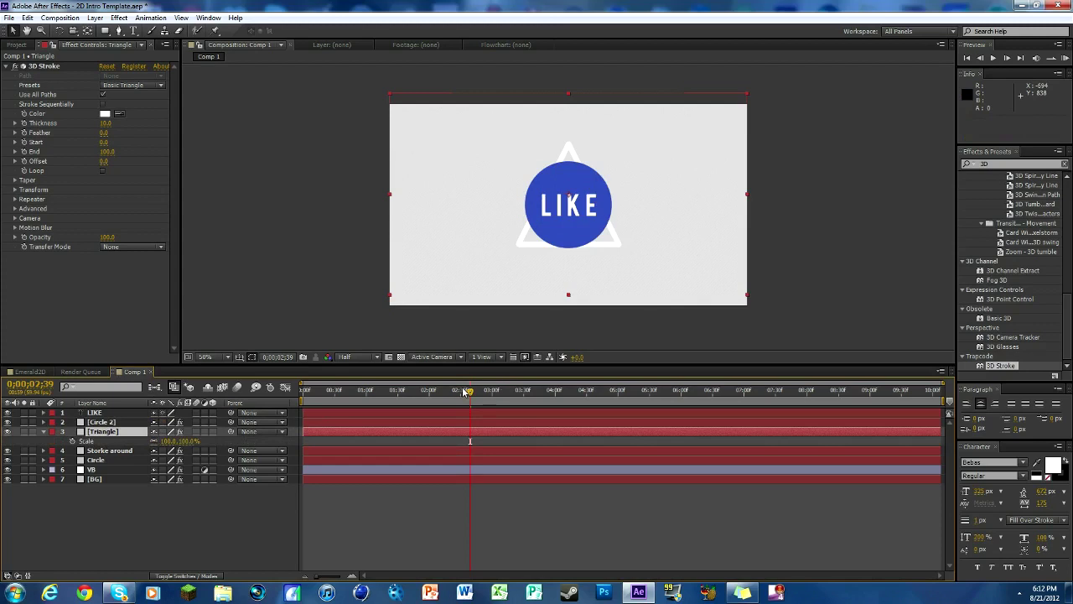
mouse_move(469, 391)
left_mouse_down()
mouse_move(456, 398)
mouse_move(467, 391)
left_mouse_up()
left_click(72, 441)
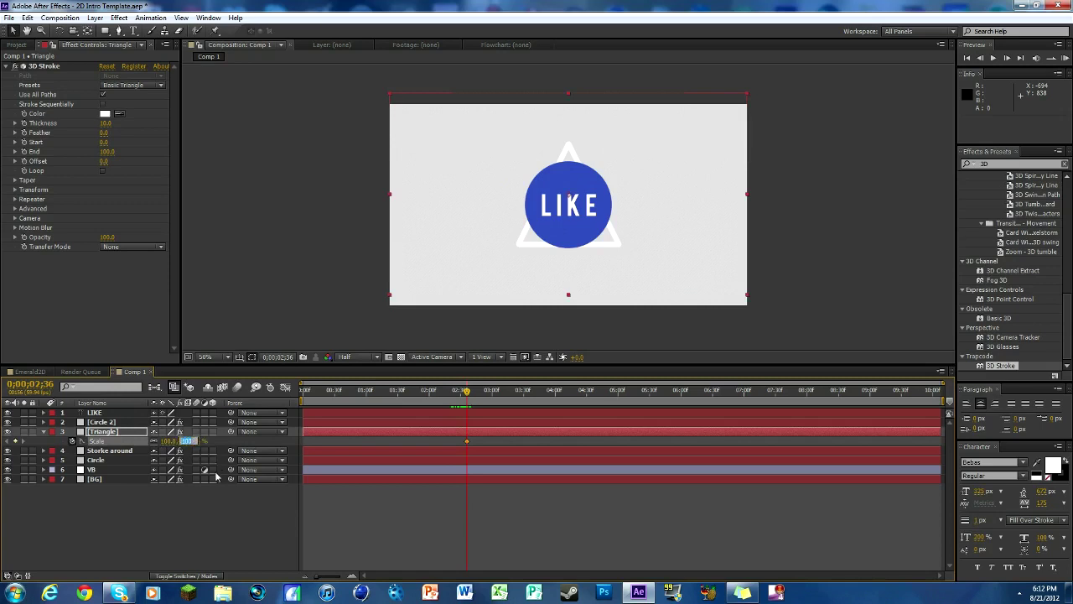
type("0")
key("Return")
Scale the Triangle layer up to 93% at 0;00;03;05 and preview the triangle's growth.
left_click_drag(482, 399, 493, 398)
left_click_drag(172, 442, 205, 441)
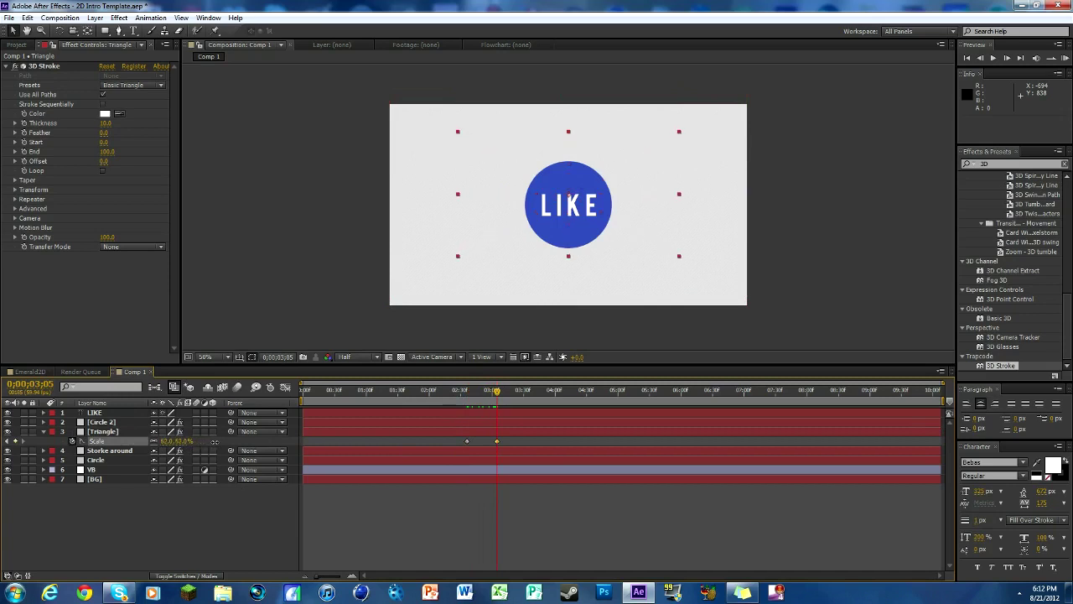
left_click_drag(222, 441, 530, 360)
mouse_move(496, 391)
left_mouse_down()
mouse_move(444, 390)
mouse_move(505, 395)
left_mouse_up()
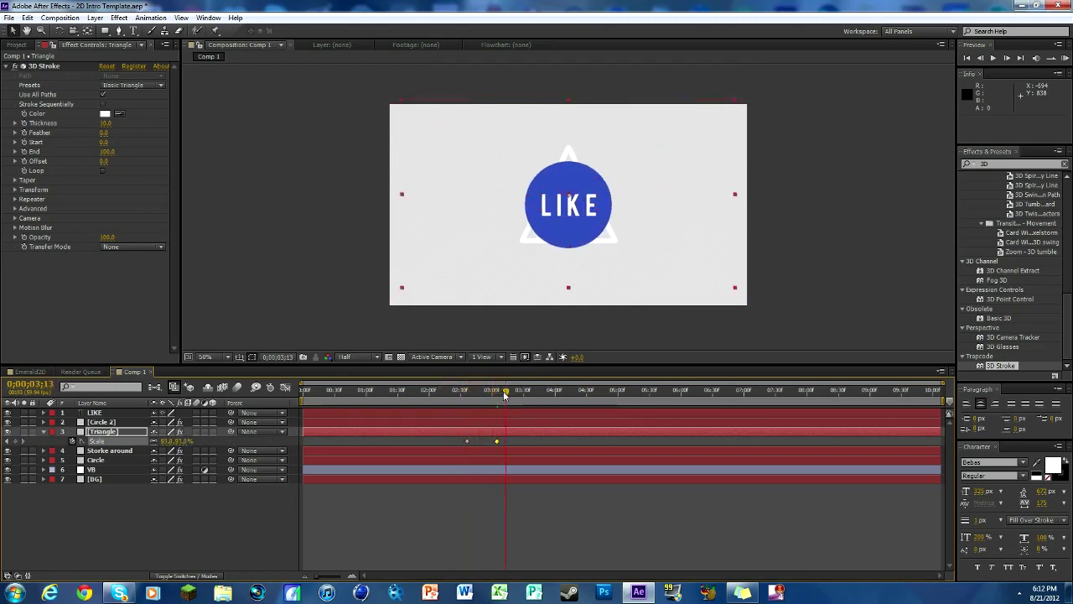